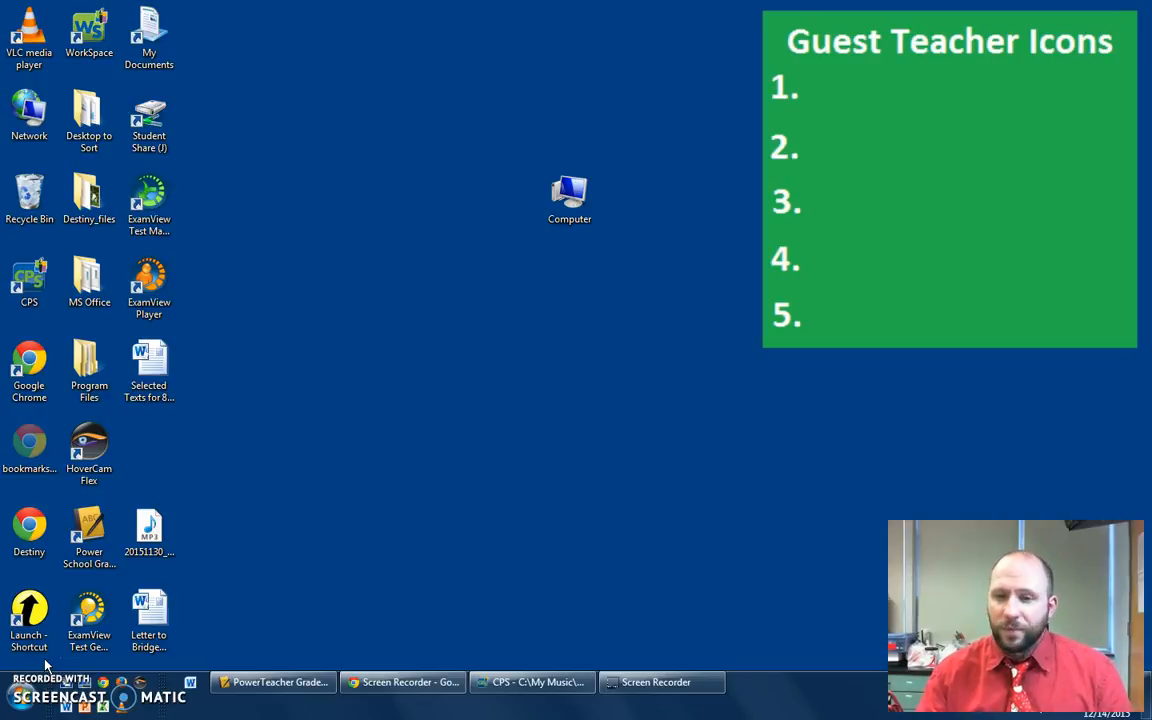
- Open the Mr. Mullett folder on the SMS Student Share drive from Computer
{"action": "double_click", "coordinate": [569, 198]}
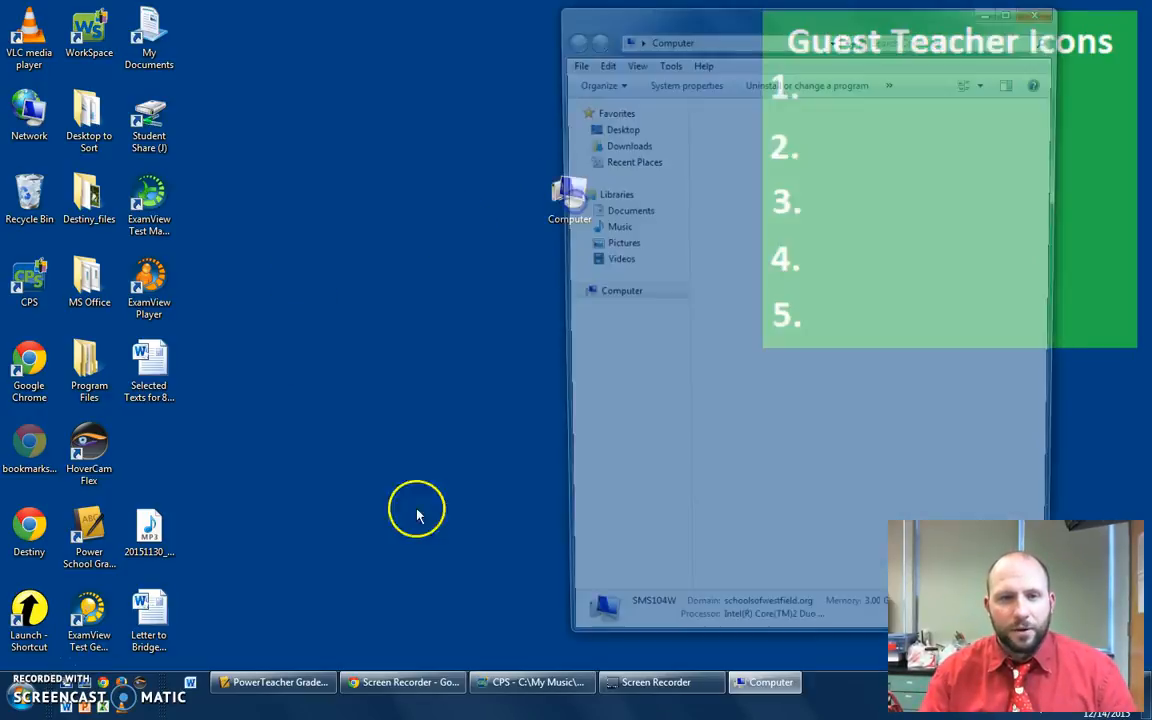
{"action": "double_click", "coordinate": [776, 356]}
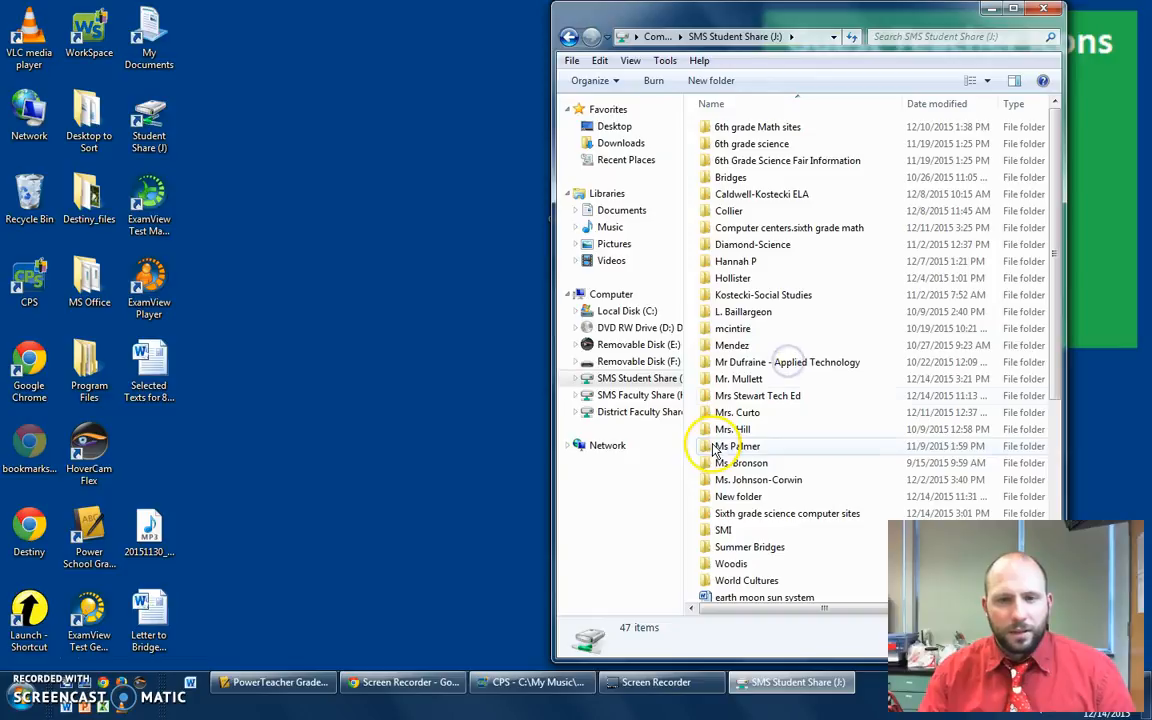
{"action": "double_click", "coordinate": [748, 379]}
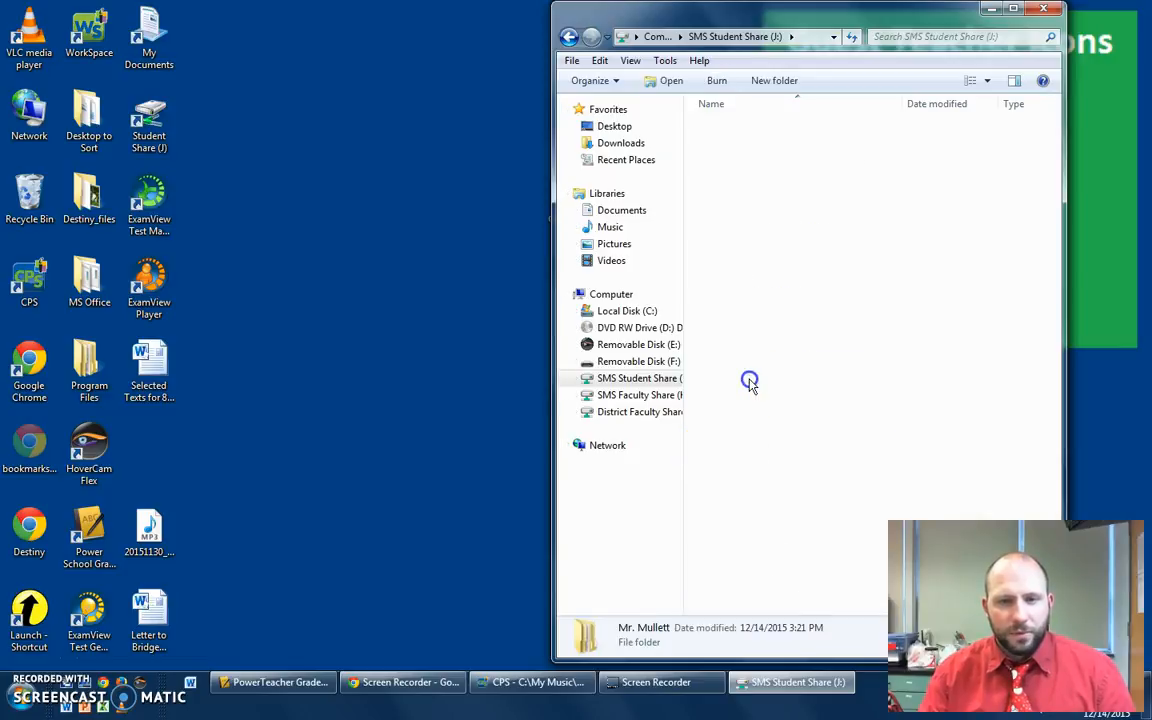
- Create a new folder named Unit 3 - Weather inside Mr. Mullett and open it
{"action": "right_click", "coordinate": [797, 282]}
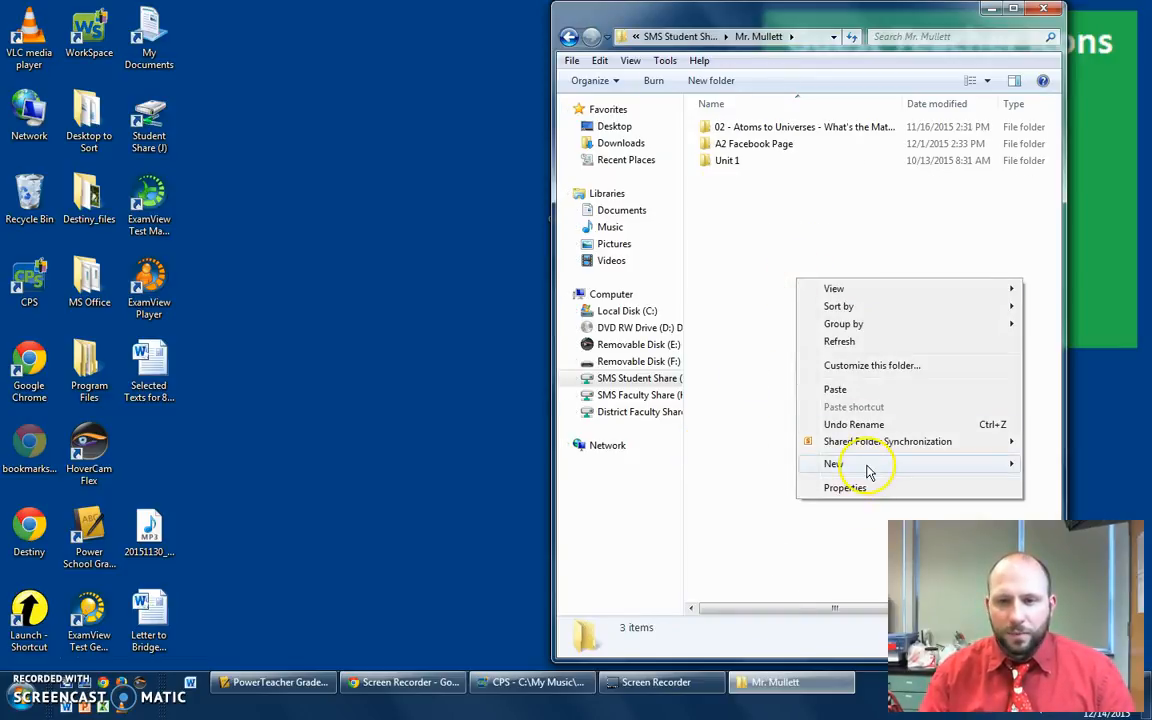
{"action": "mouse_move", "coordinate": [867, 473]}
{"action": "left_click", "coordinate": [770, 465]}
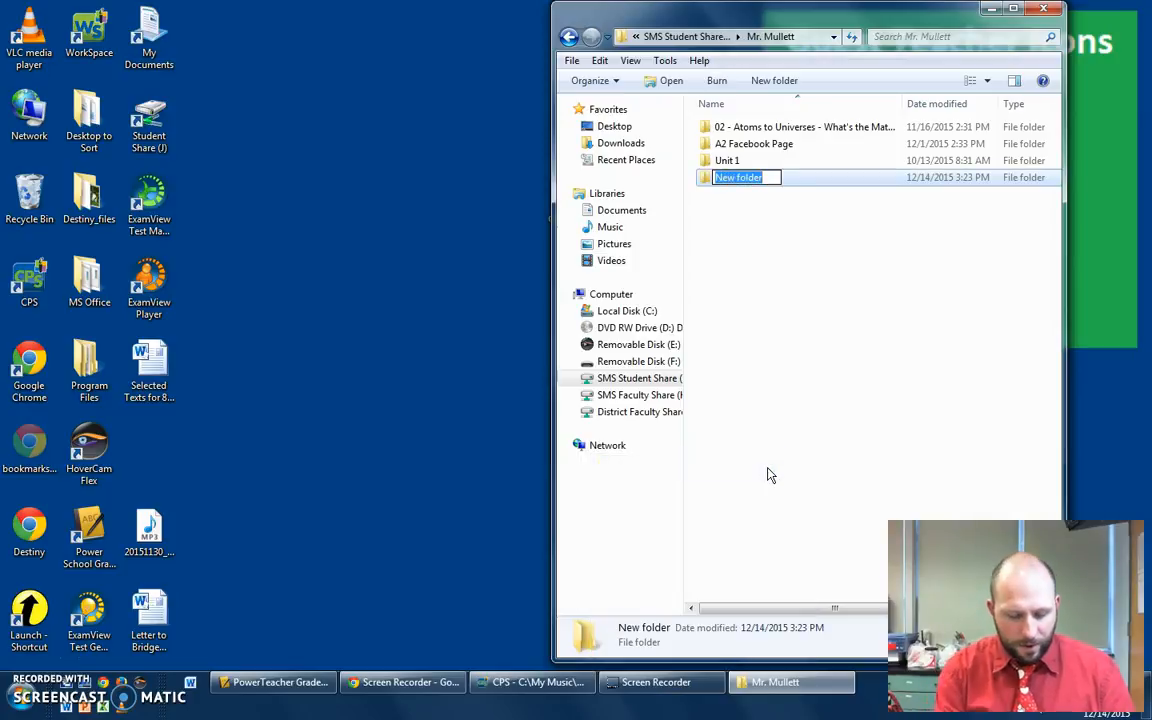
{"action": "type", "text": "Unit 3 - Weather"}
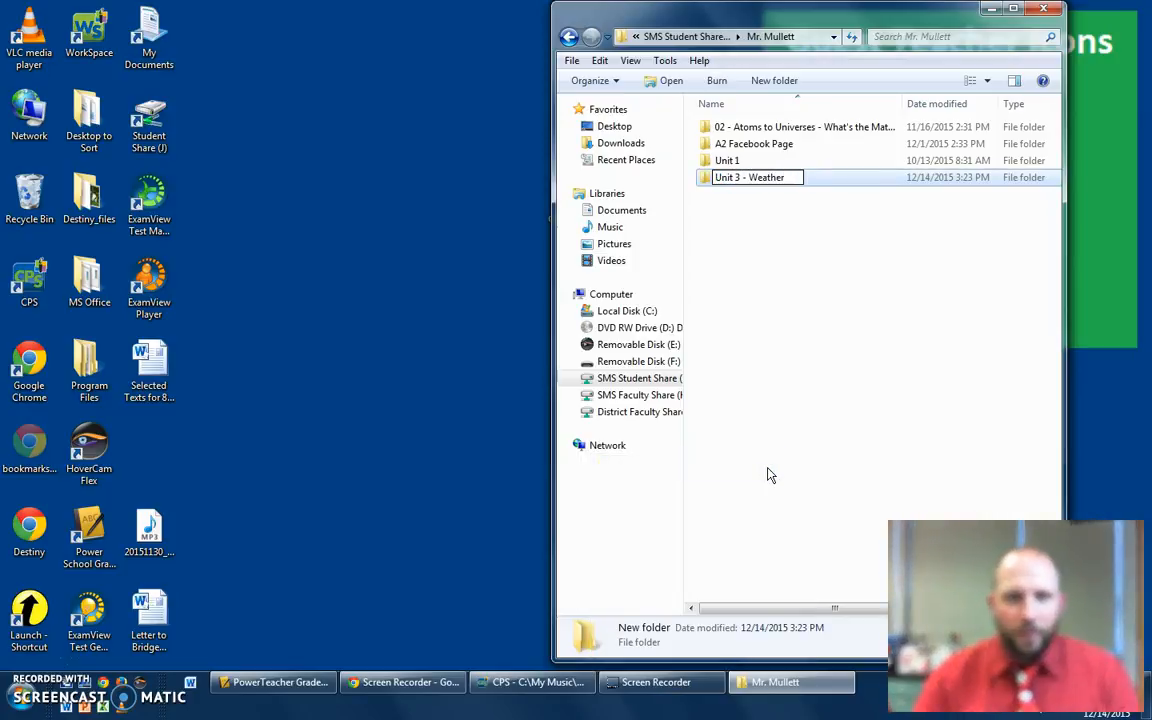
{"action": "key", "text": "Return"}
{"action": "left_click", "coordinate": [760, 473]}
{"action": "double_click", "coordinate": [740, 178]}
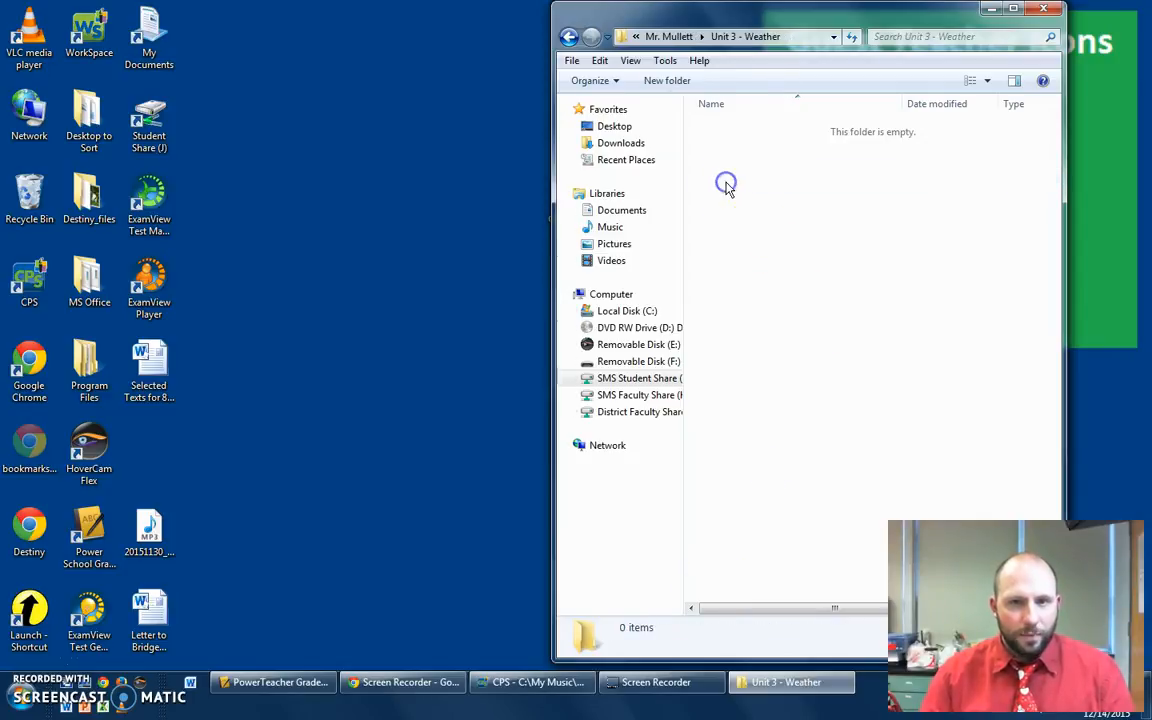
- Switch to Word and save the Test document into the Mr. Mullett\Unit 3 - Weather folder on the student share
{"action": "left_click", "coordinate": [190, 684]}
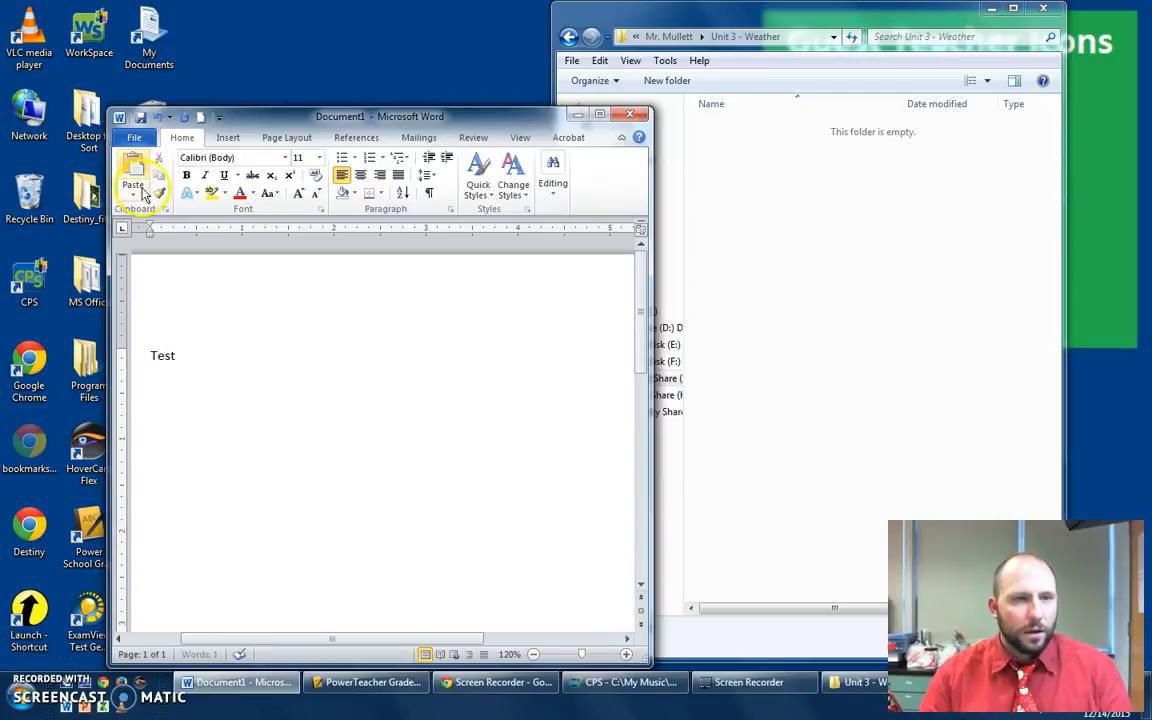
{"action": "left_click", "coordinate": [140, 138]}
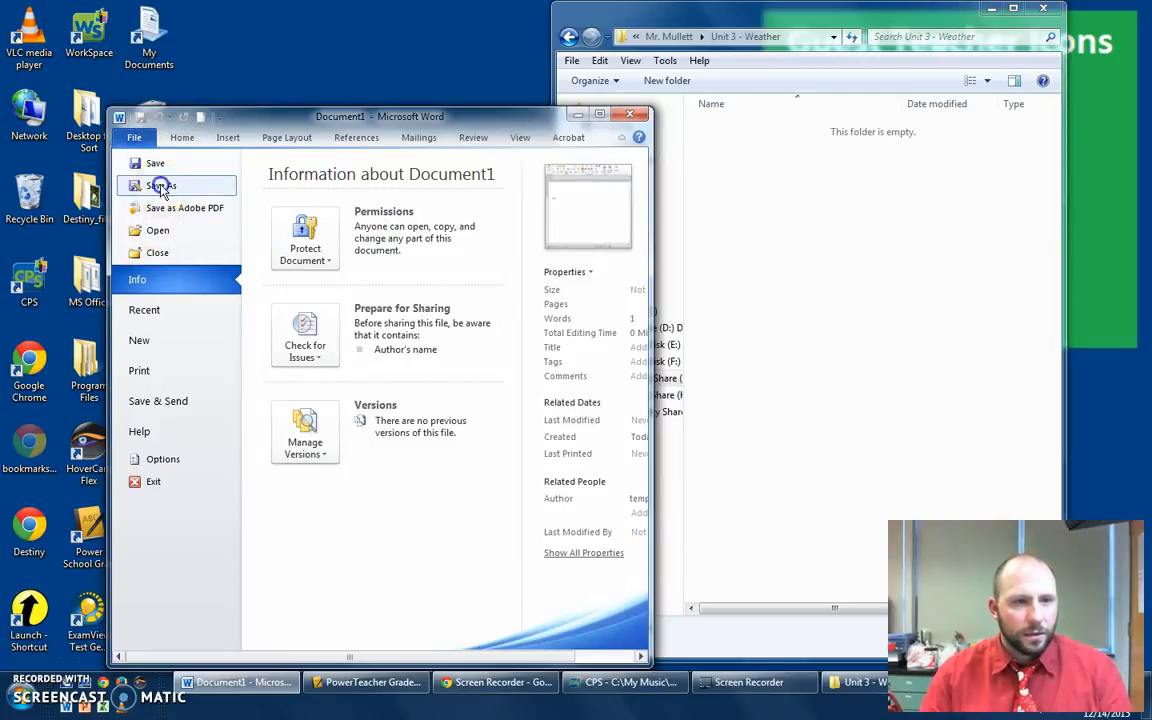
{"action": "left_click", "coordinate": [159, 189]}
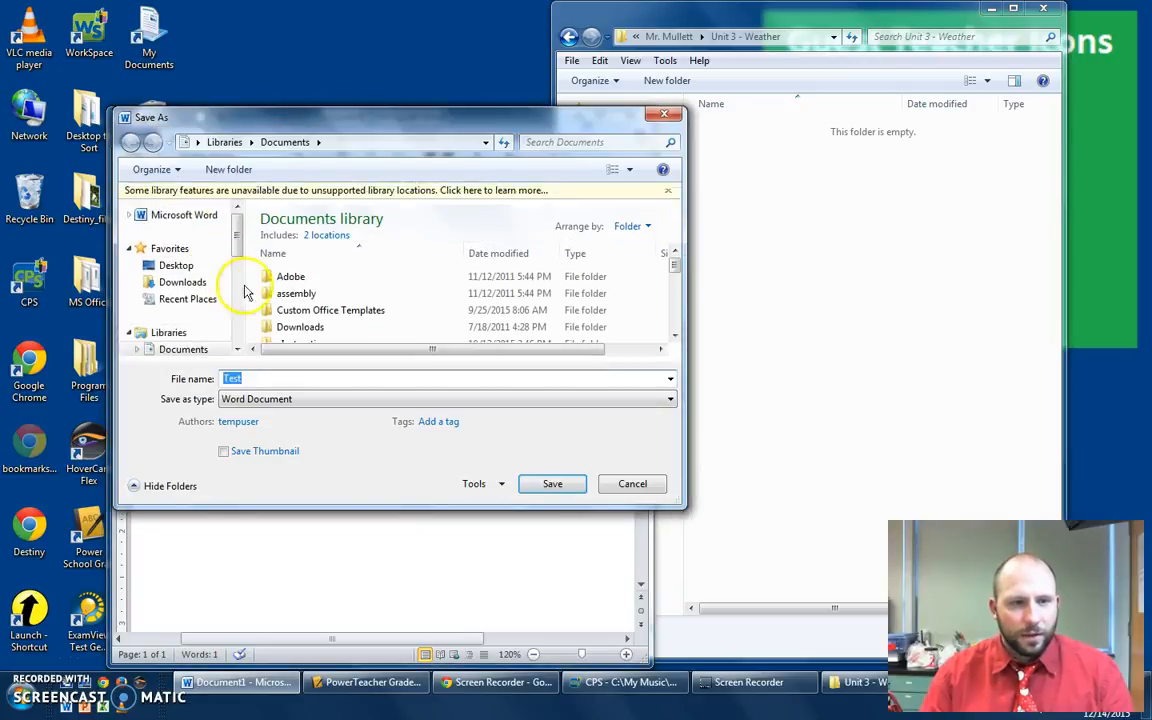
{"action": "left_click_drag", "start_coordinate": [237, 250], "coordinate": [236, 318]}
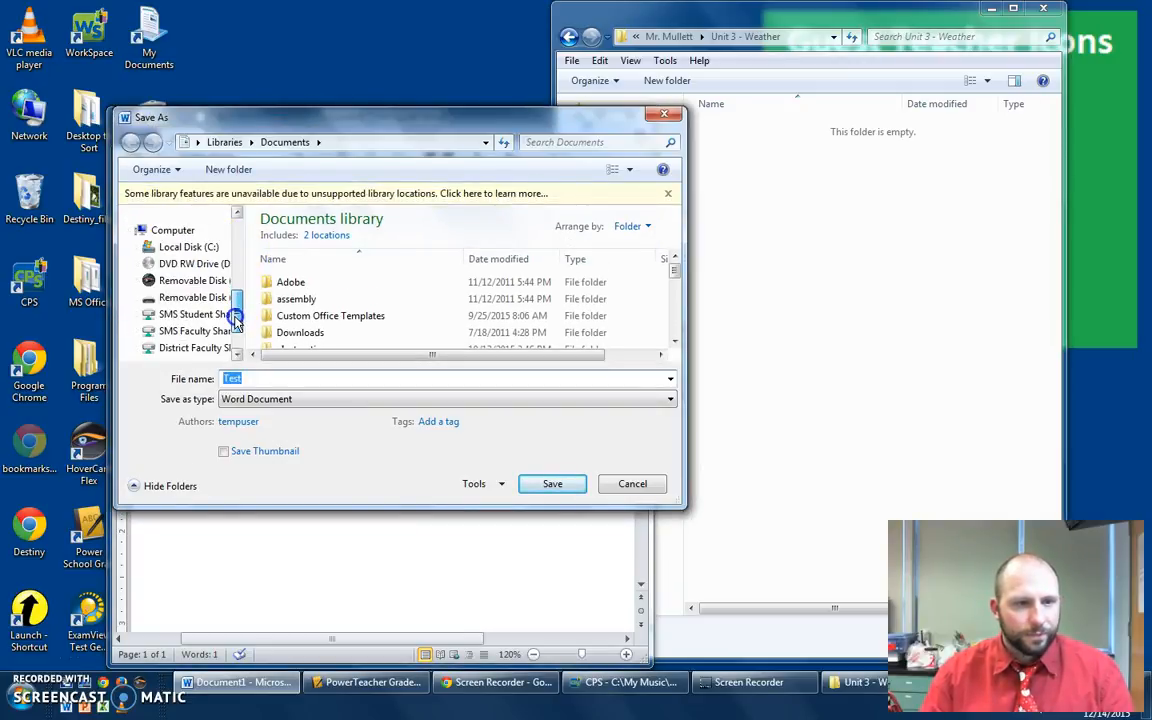
{"action": "left_click", "coordinate": [196, 314]}
{"action": "scroll", "coordinate": [312, 306], "scroll_direction": "down", "scroll_amount": 5}
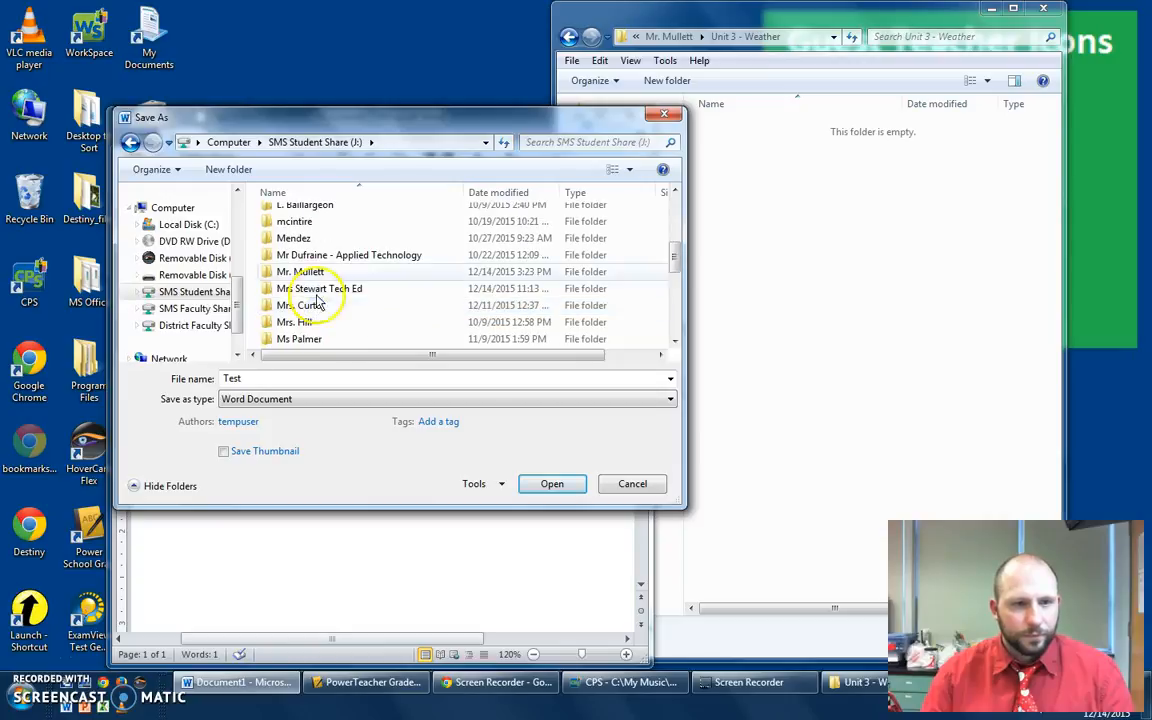
{"action": "double_click", "coordinate": [306, 271]}
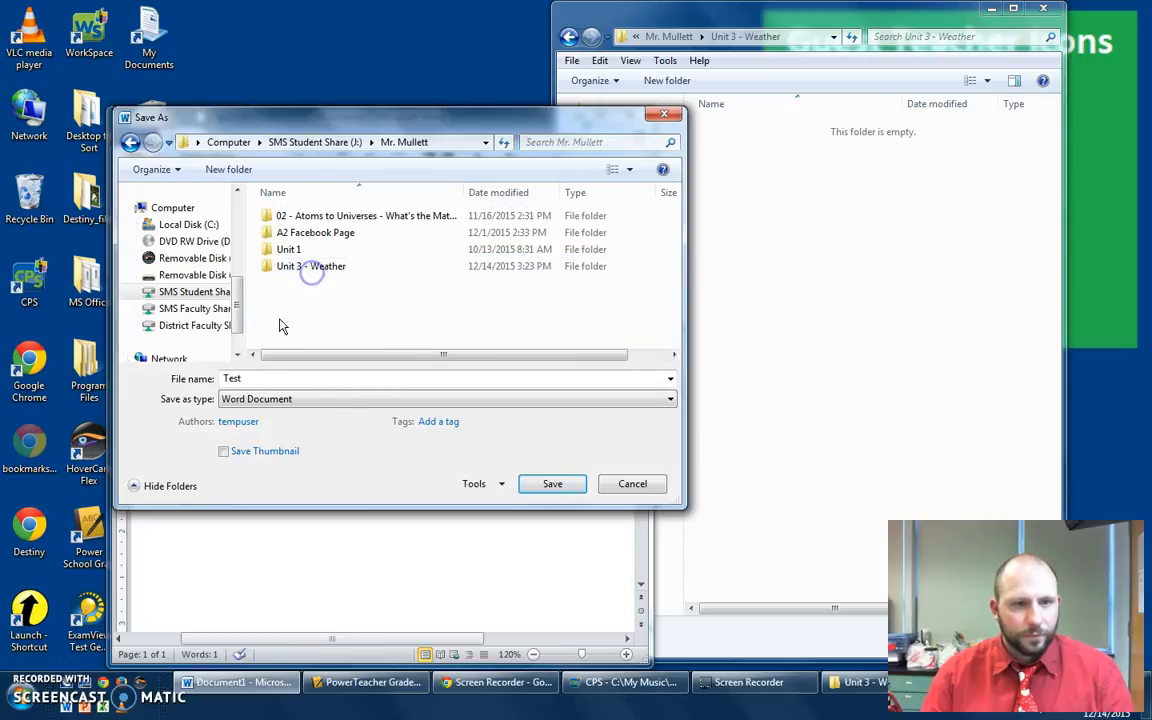
{"action": "double_click", "coordinate": [313, 268]}
{"action": "left_click", "coordinate": [562, 483]}
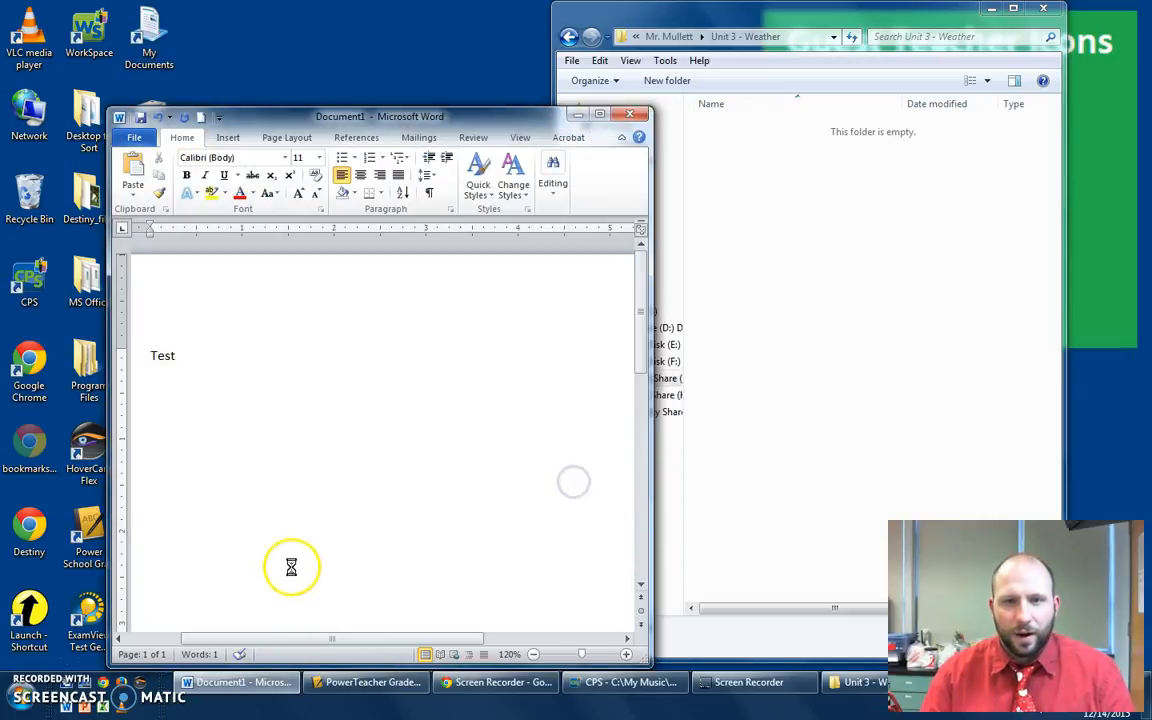
- Set Word aside, go back to Mr. Mullett, and open the Security properties of the Unit 3 - Weather folder
{"action": "left_click", "coordinate": [629, 114]}
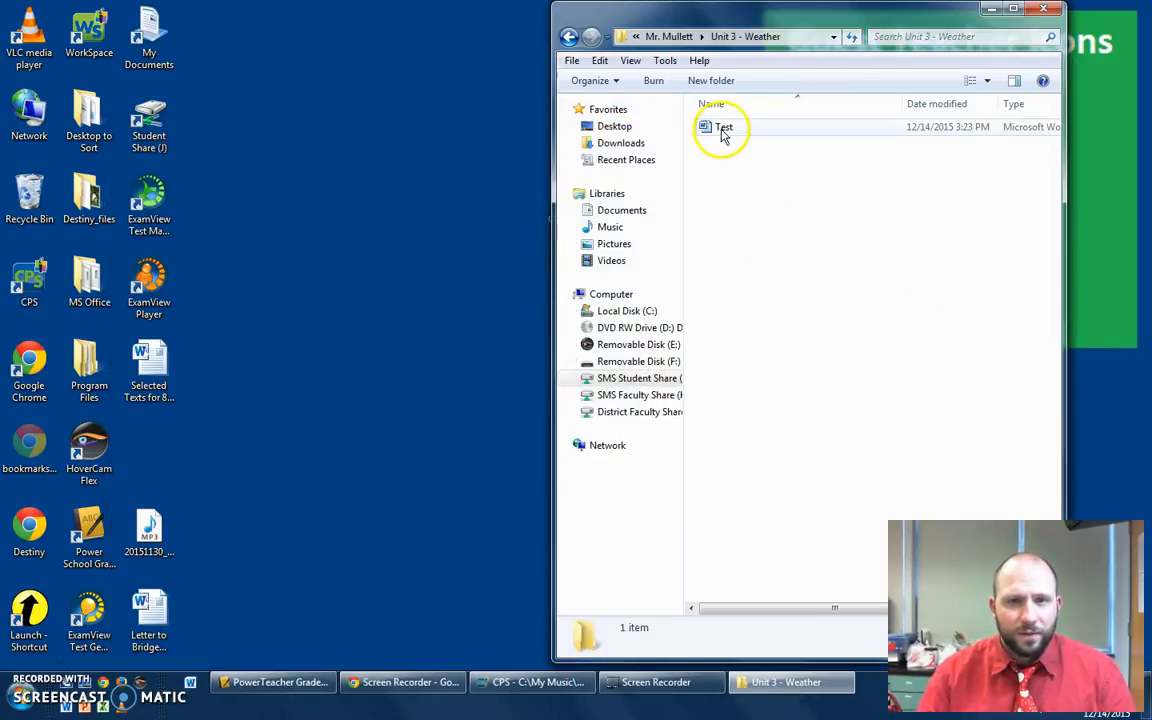
{"action": "left_click", "coordinate": [568, 36]}
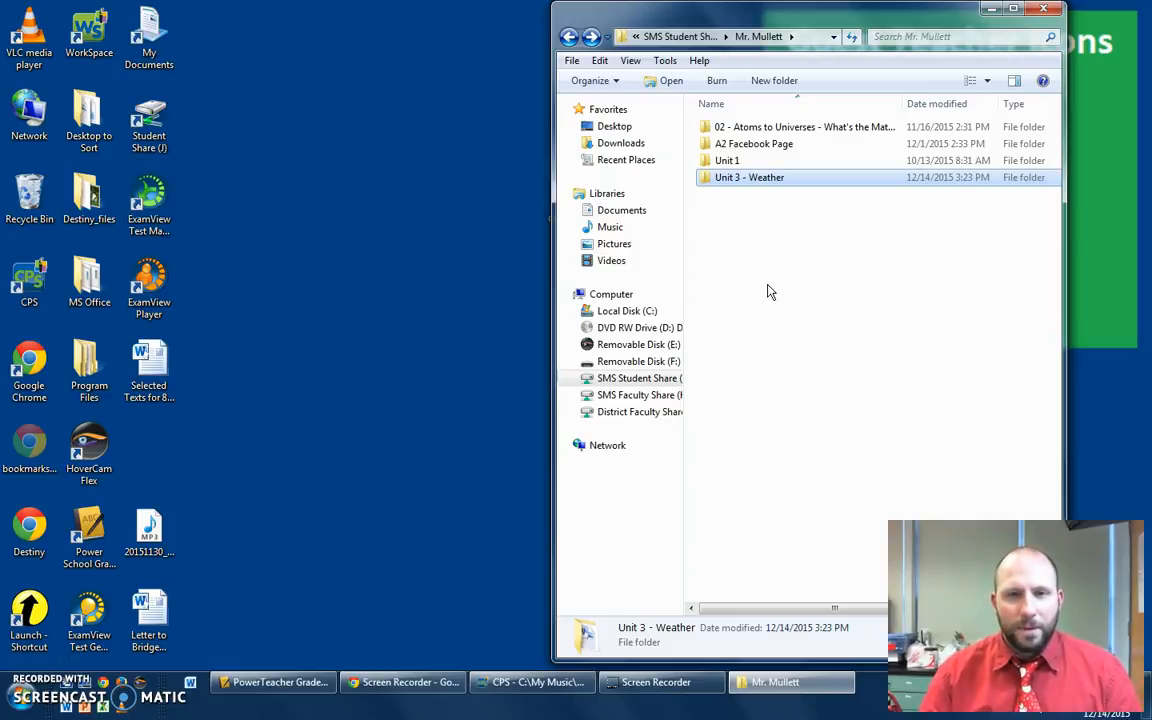
{"action": "left_click", "coordinate": [728, 188]}
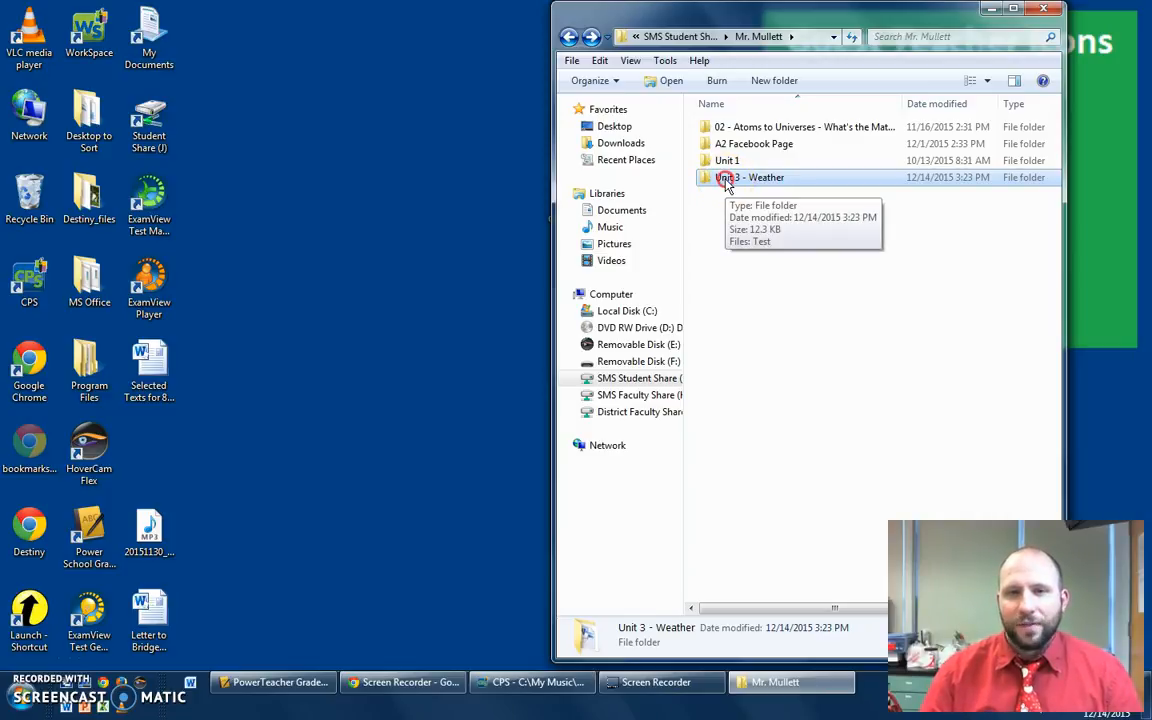
{"action": "right_click", "coordinate": [725, 183]}
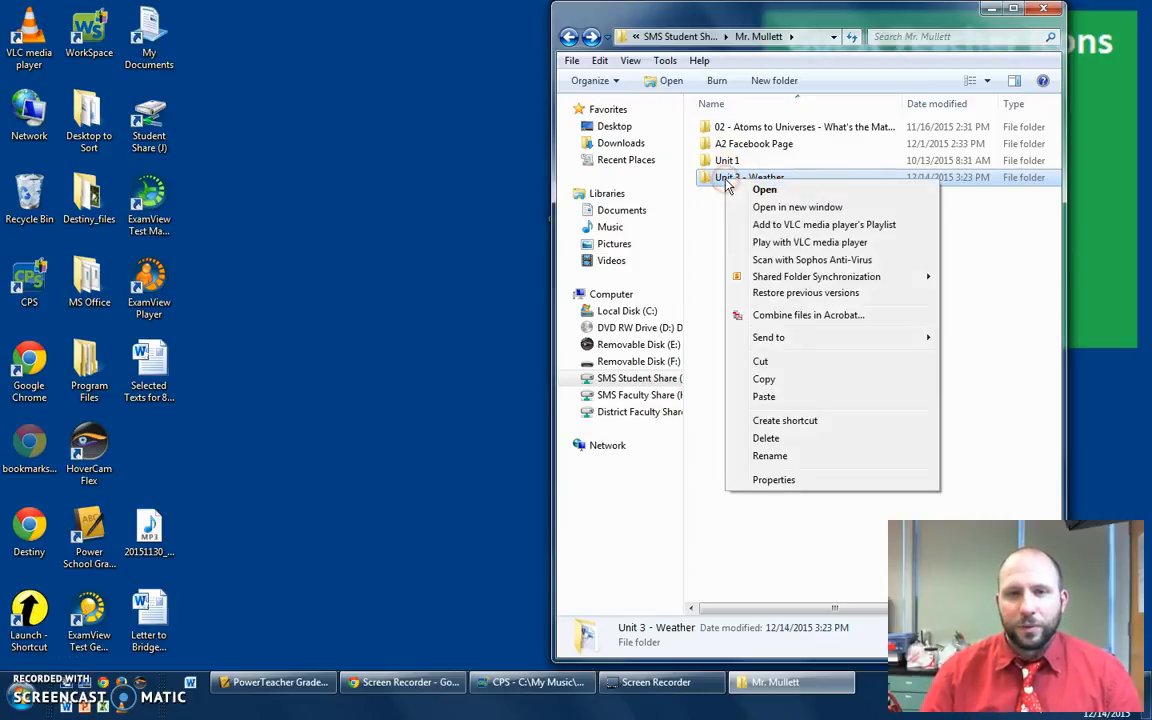
{"action": "left_click", "coordinate": [770, 481]}
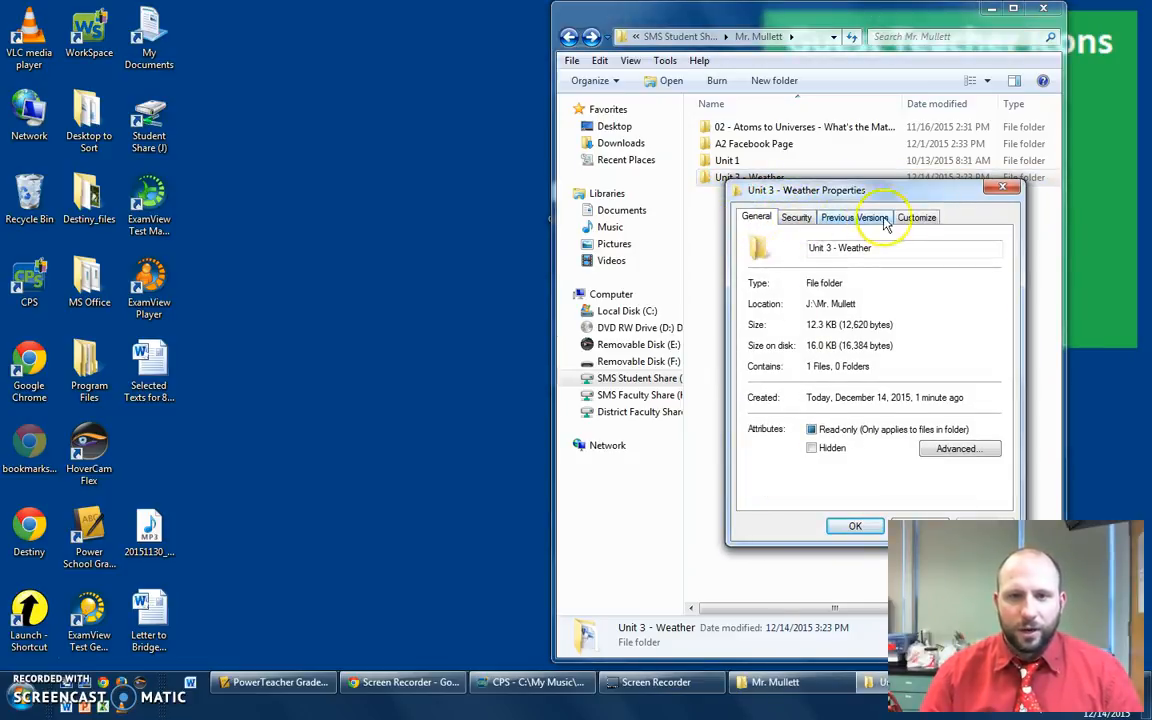
{"action": "left_click", "coordinate": [795, 218]}
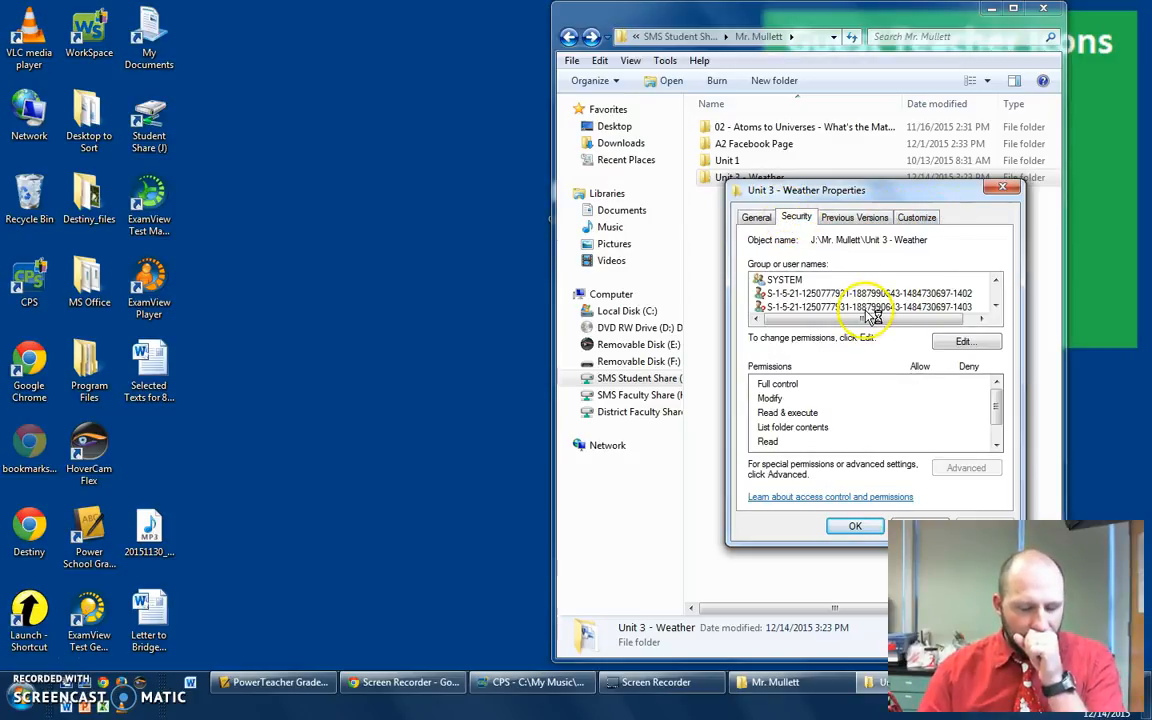
- Edit the folder's permissions to allow the Student group Full control, apply, and close the properties
{"action": "left_click", "coordinate": [962, 341]}
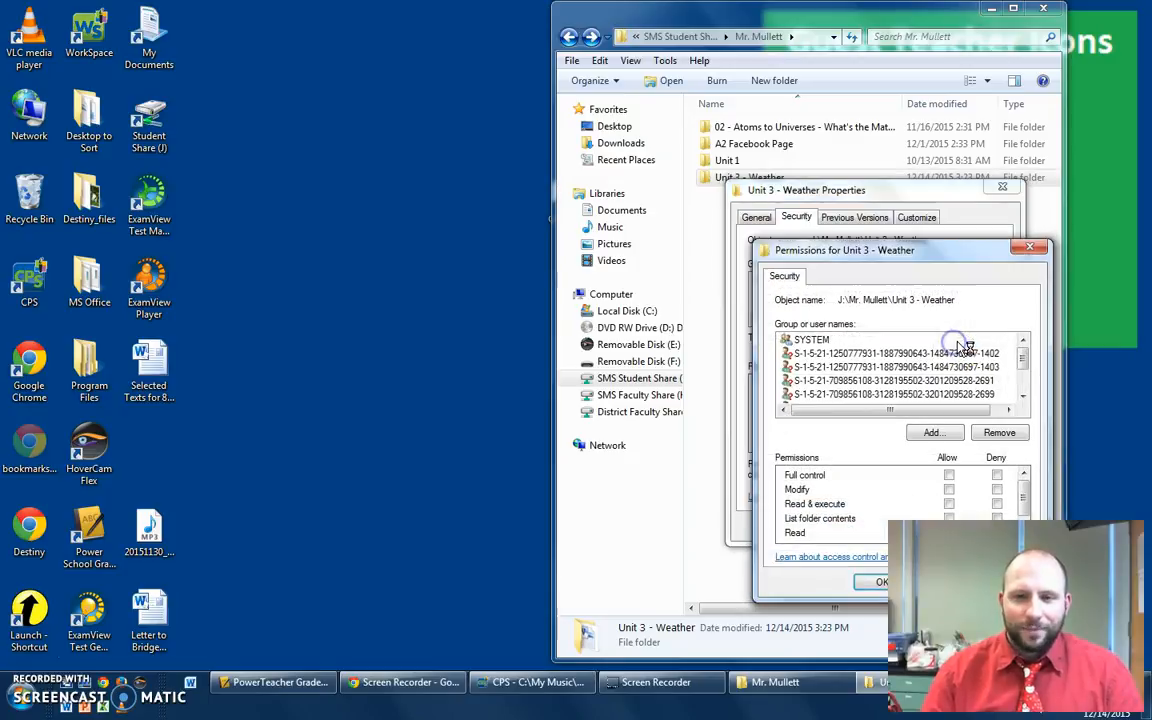
{"action": "left_click_drag", "start_coordinate": [887, 257], "coordinate": [692, 126]}
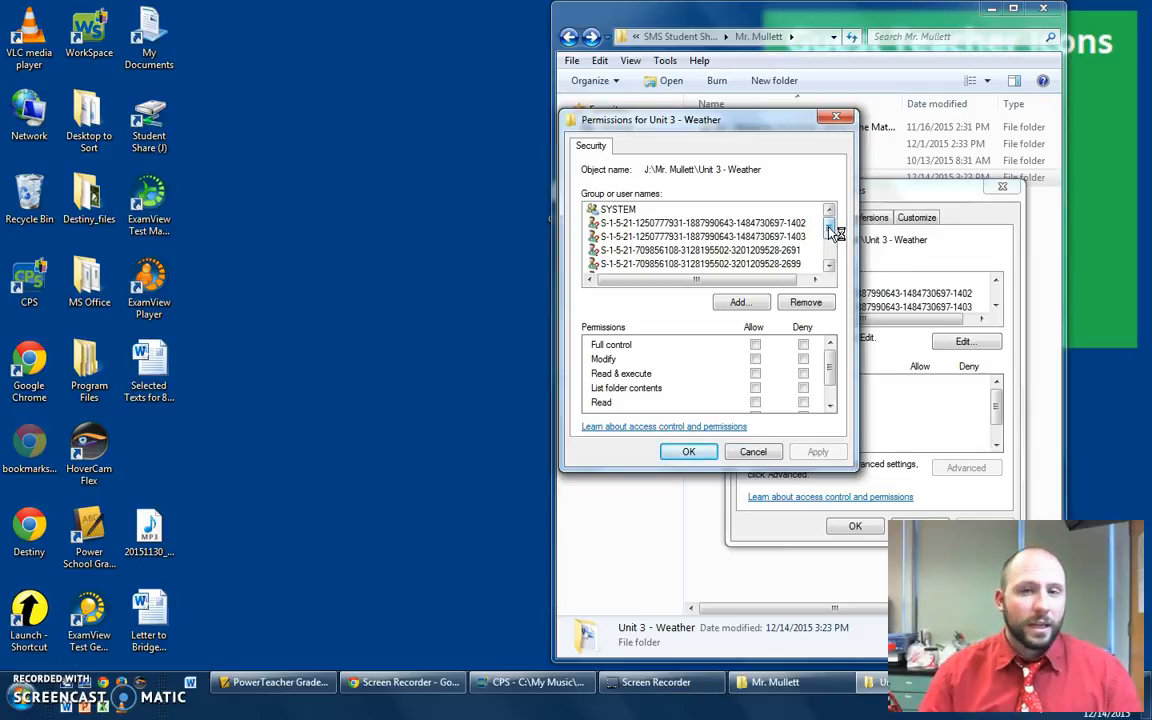
{"action": "left_click_drag", "start_coordinate": [832, 230], "coordinate": [829, 246]}
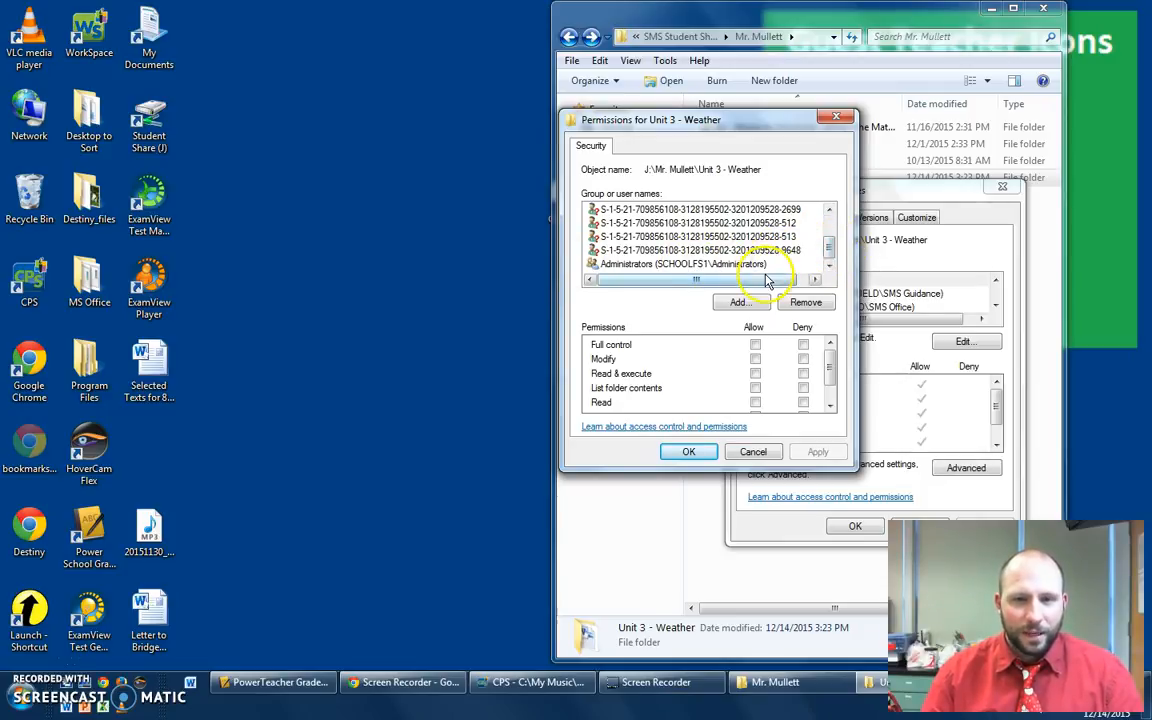
{"action": "left_click_drag", "start_coordinate": [828, 254], "coordinate": [829, 229]}
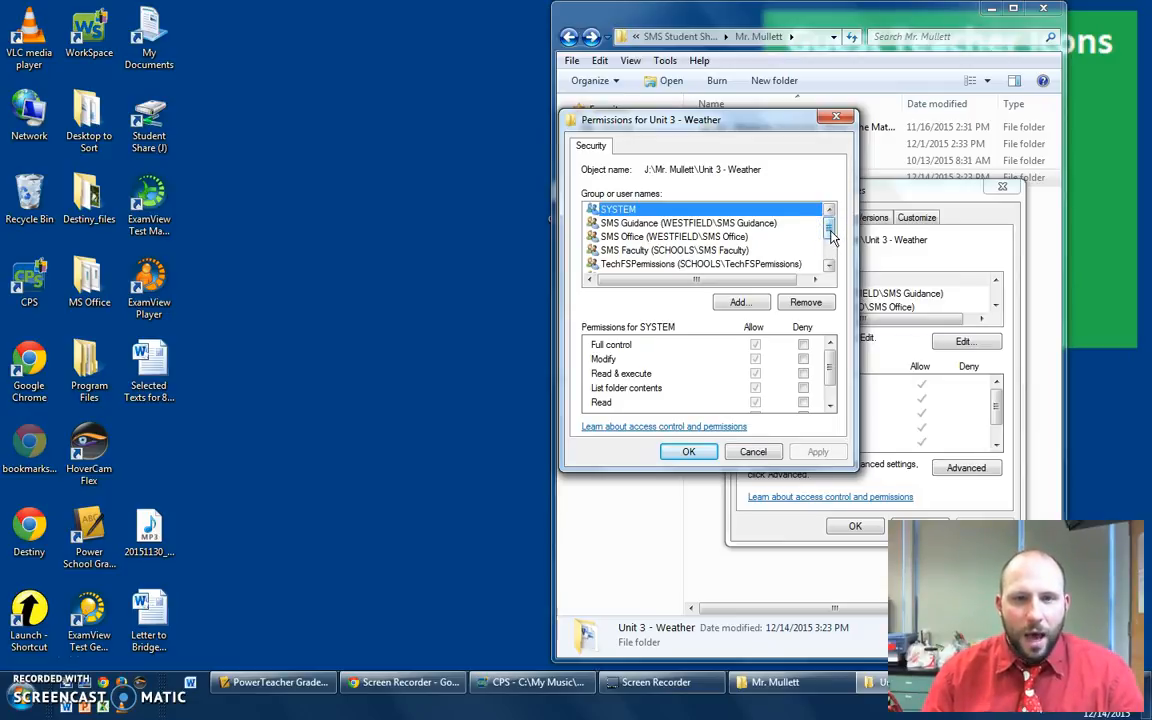
{"action": "left_click_drag", "start_coordinate": [830, 233], "coordinate": [830, 252]}
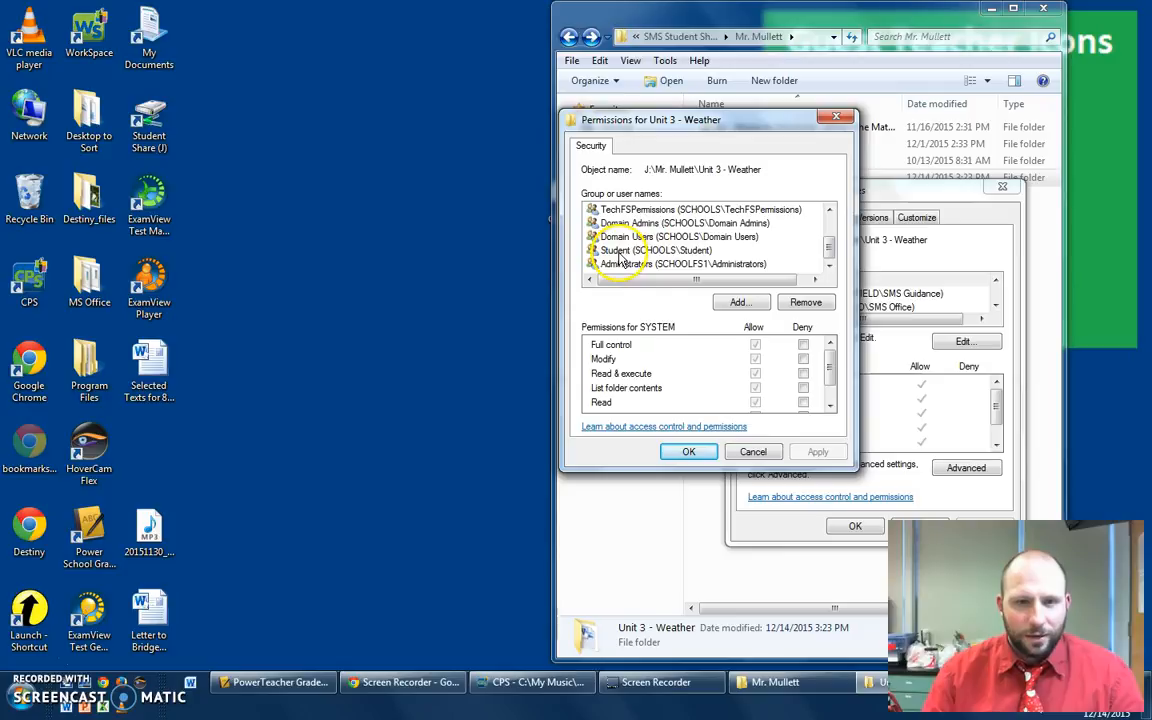
{"action": "left_click", "coordinate": [619, 256]}
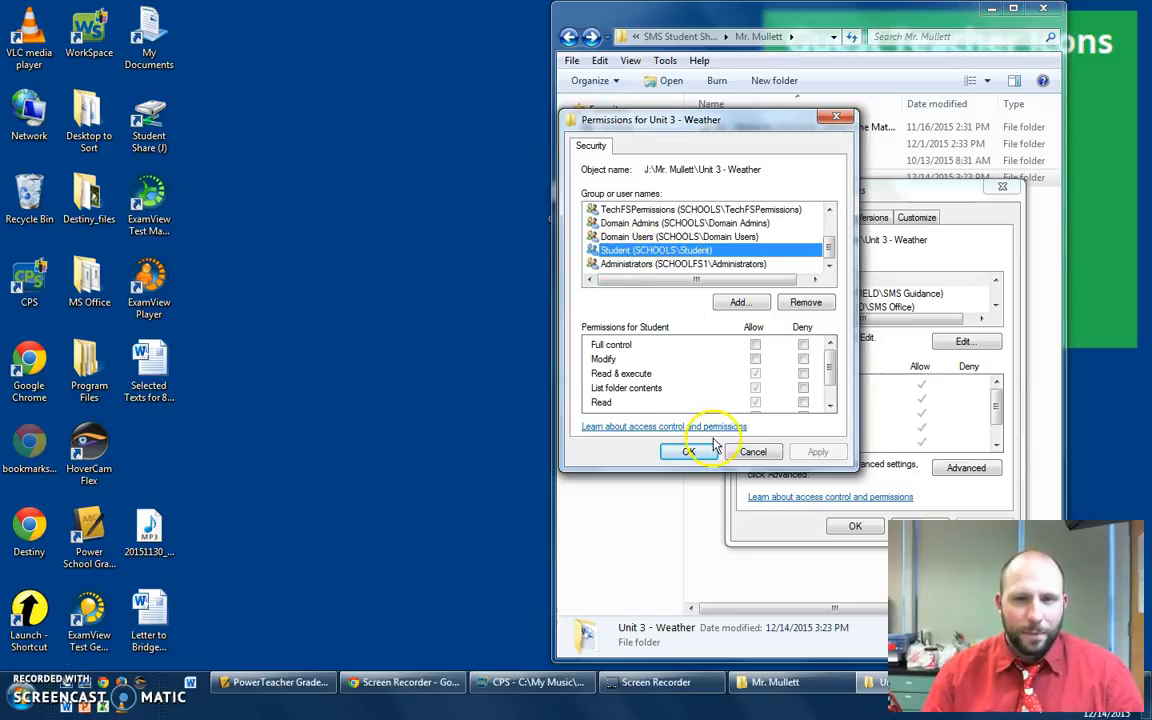
{"action": "left_click", "coordinate": [755, 346]}
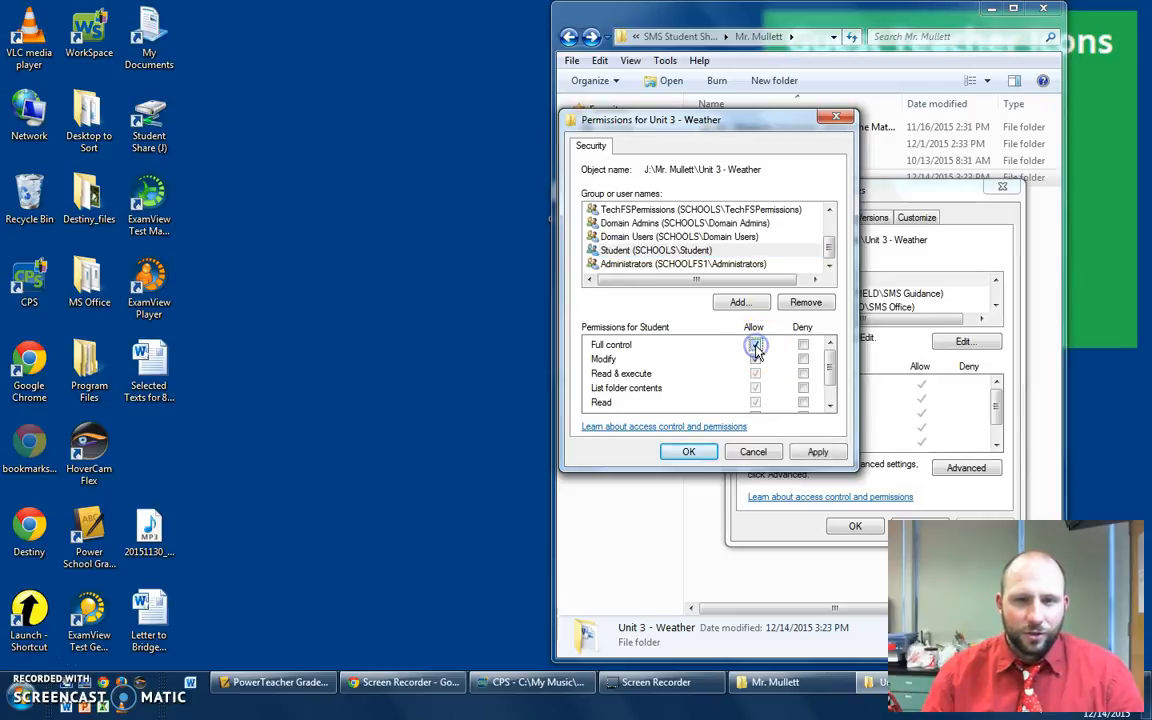
{"action": "left_click", "coordinate": [818, 453]}
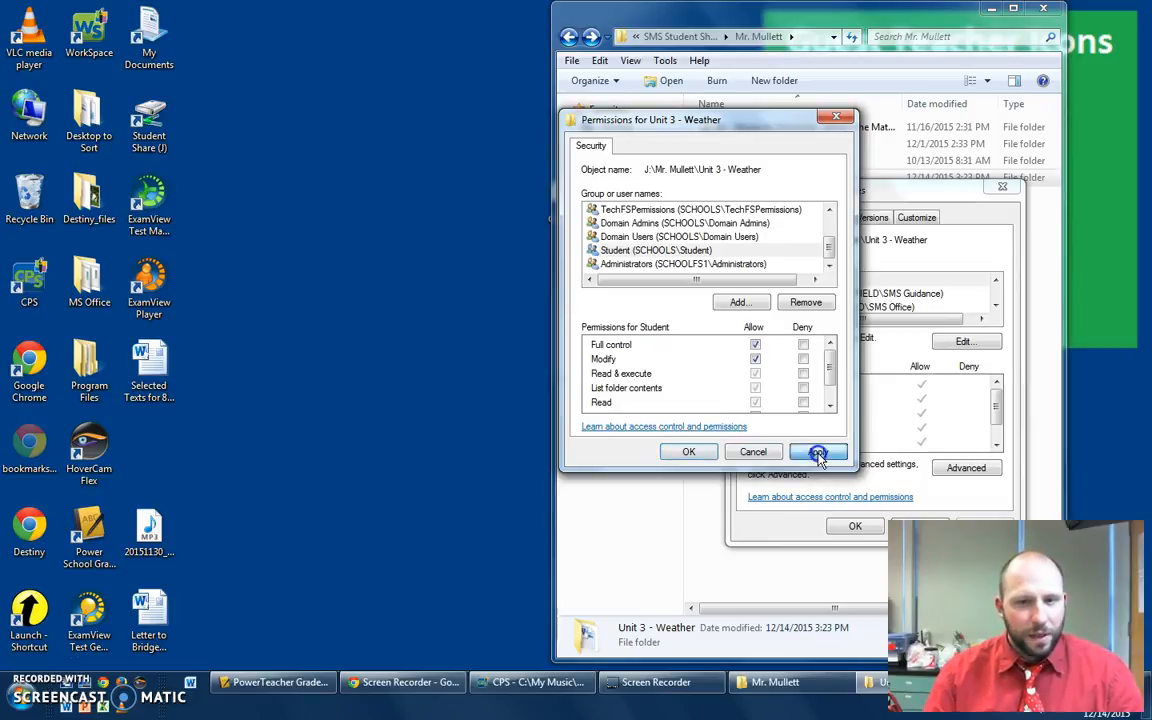
{"action": "left_click", "coordinate": [689, 452]}
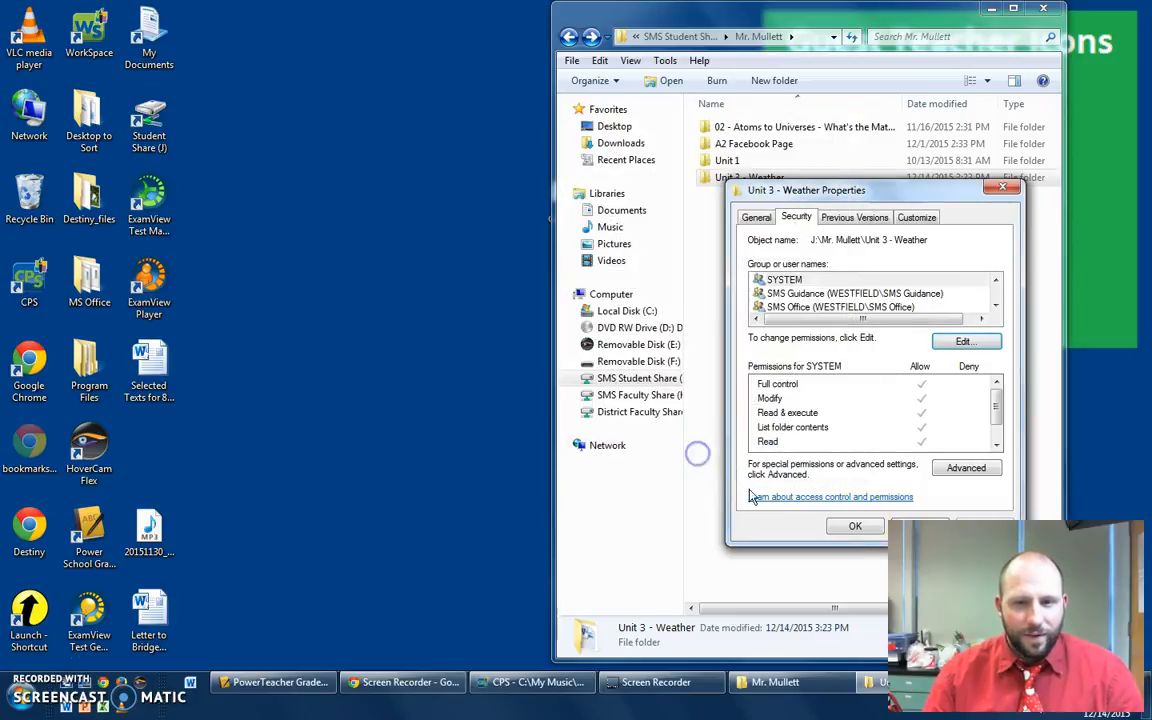
{"action": "left_click", "coordinate": [855, 526]}
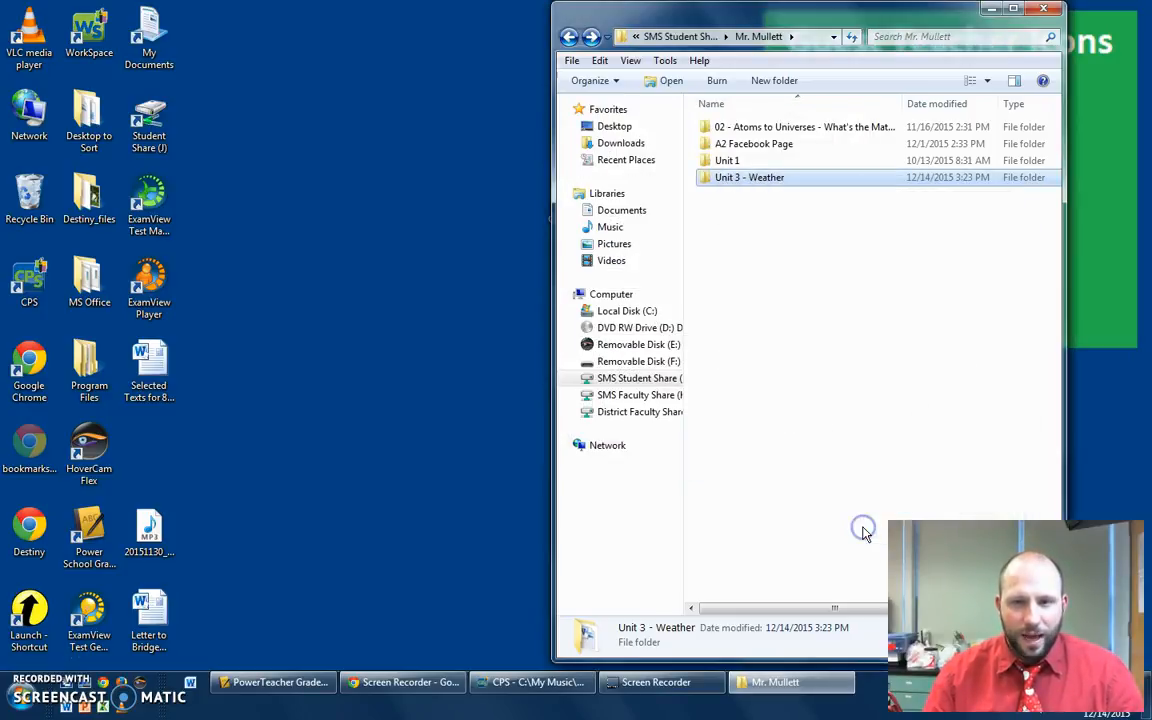
- Open Unit 3 - Weather and create a subfolder named Period A
{"action": "double_click", "coordinate": [773, 180]}
{"action": "right_click", "coordinate": [763, 218]}
{"action": "mouse_move", "coordinate": [836, 404]}
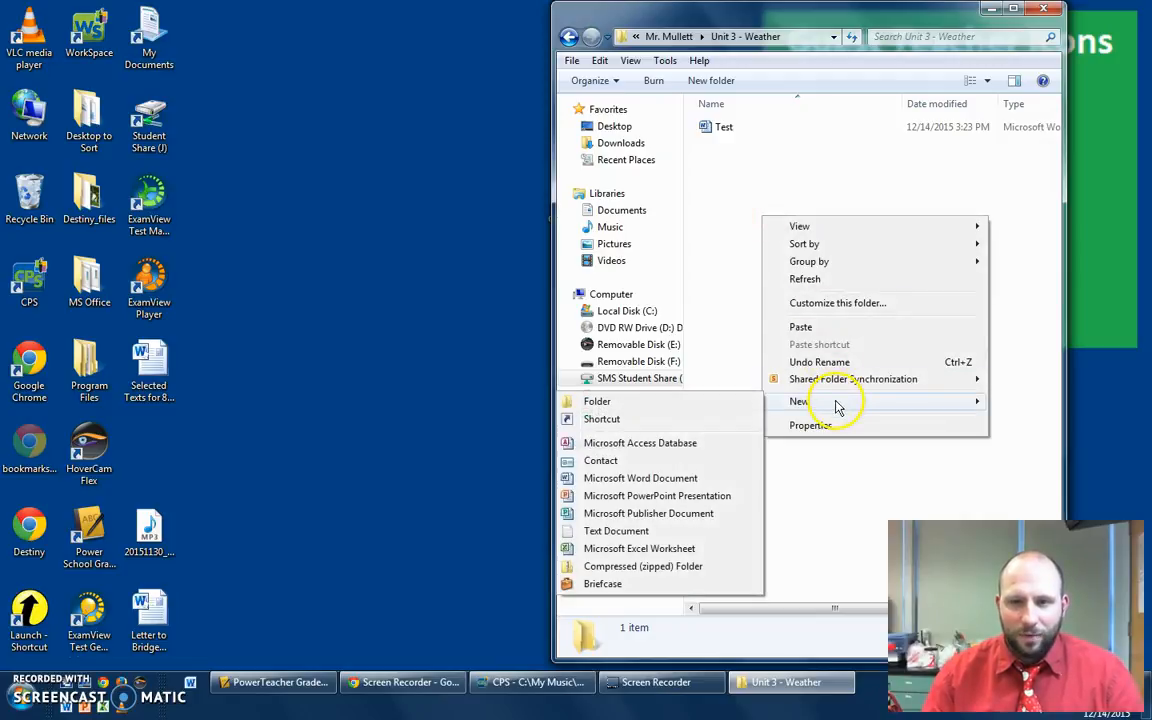
{"action": "left_click", "coordinate": [731, 402]}
{"action": "type", "text": "Pe"}
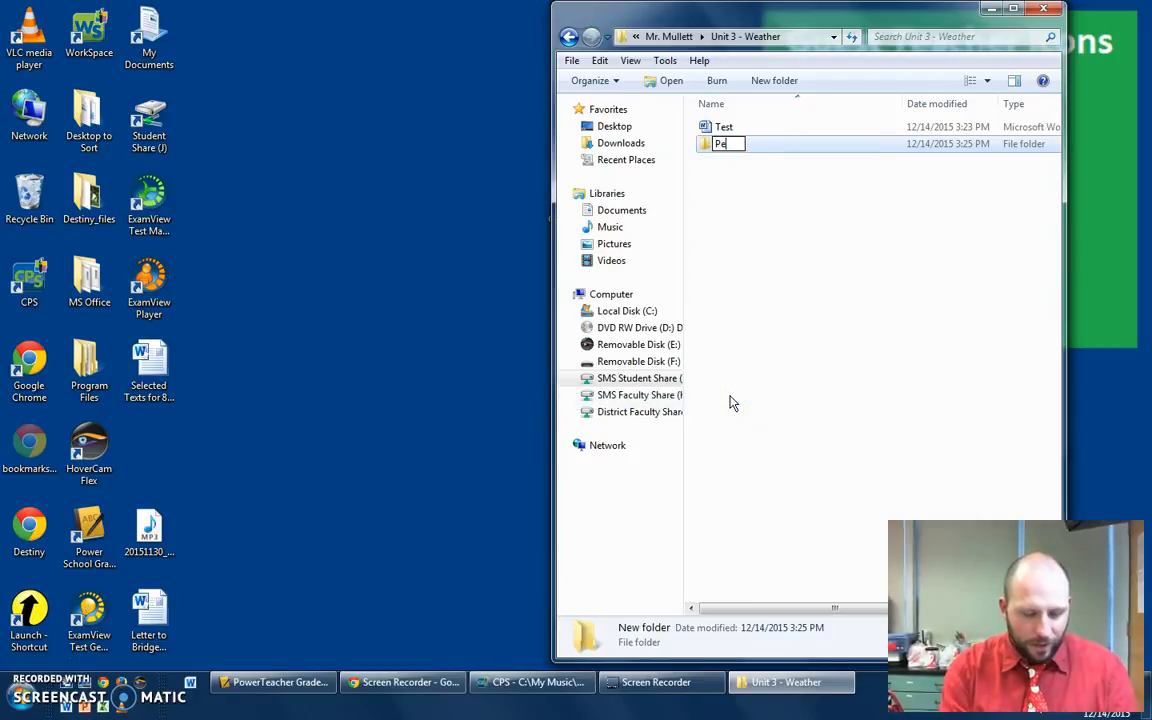
{"action": "type", "text": "riod A"}
{"action": "key", "text": "Return"}
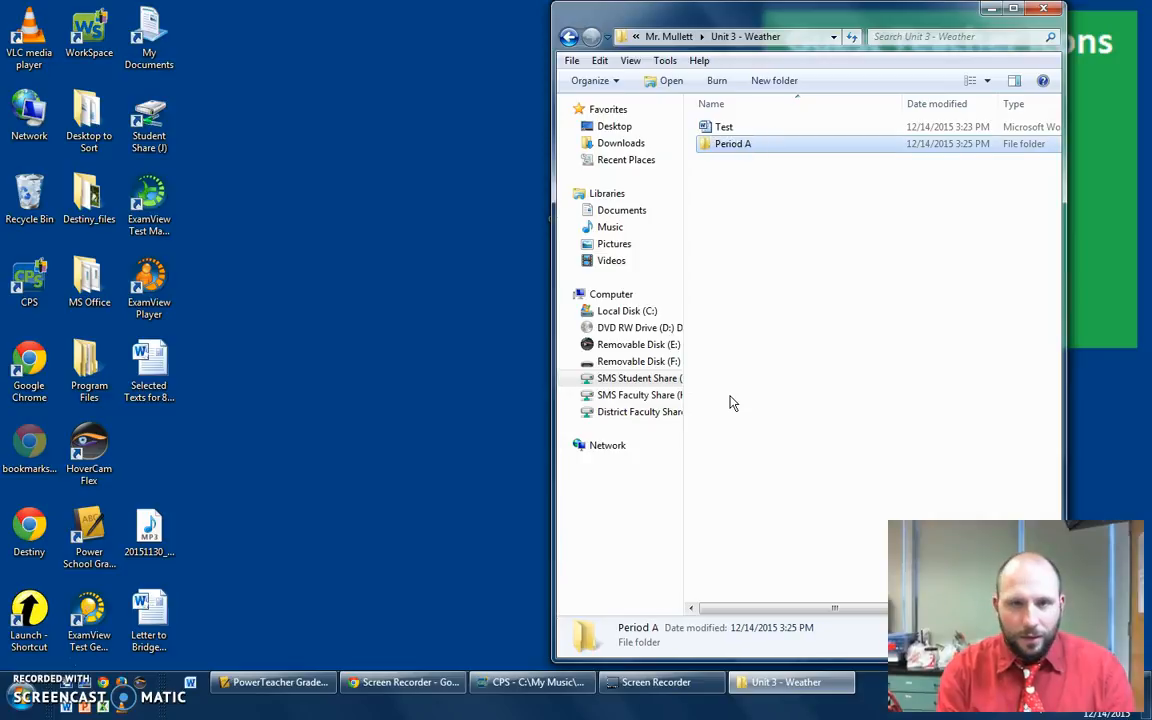
- Create another subfolder in Unit 3 - Weather named Period B
{"action": "right_click", "coordinate": [731, 402]}
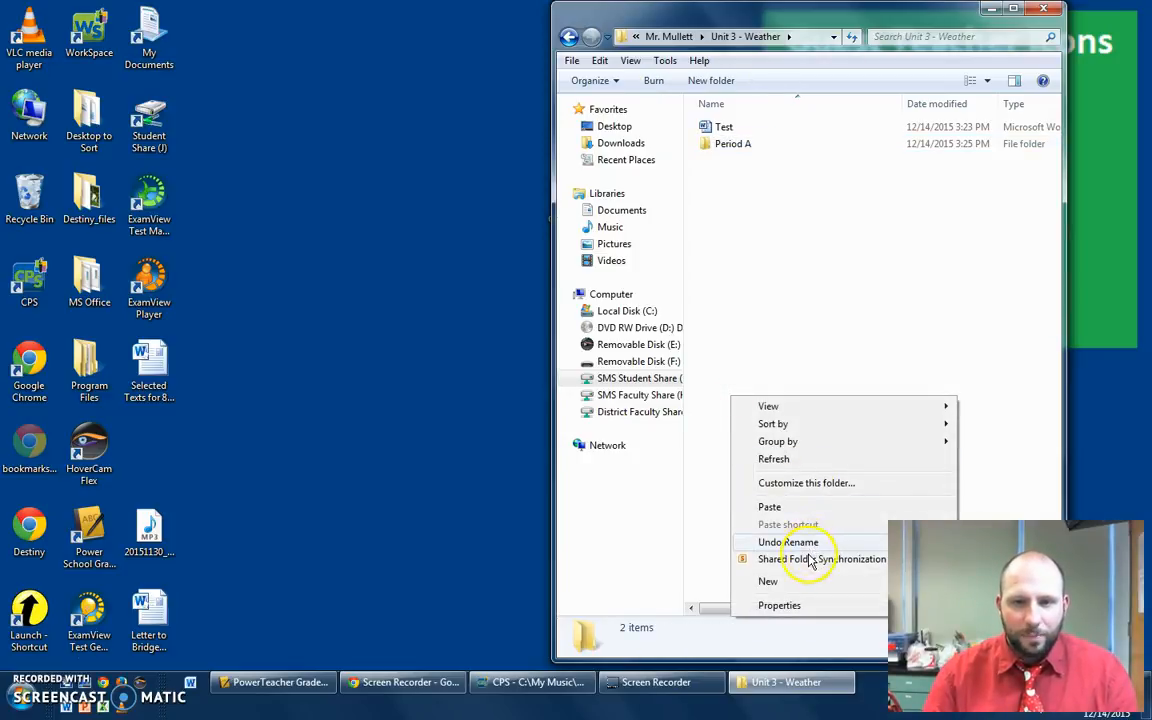
{"action": "mouse_move", "coordinate": [771, 583]}
{"action": "left_click", "coordinate": [632, 395]}
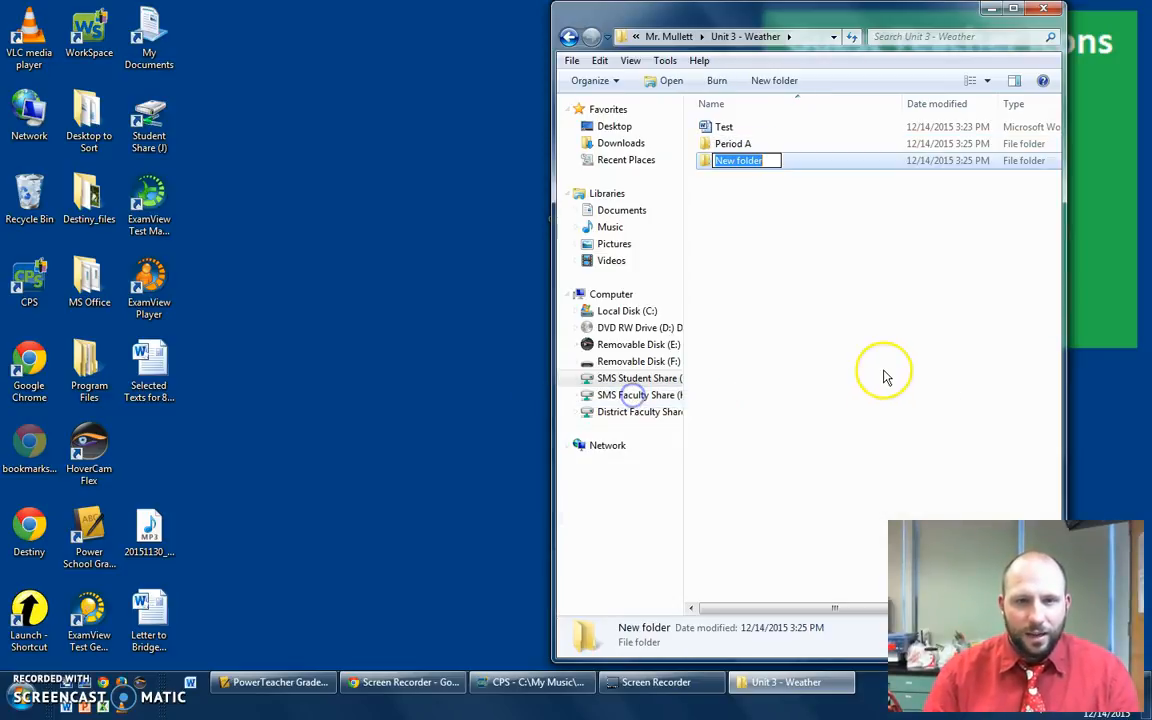
{"action": "type", "text": "Period B"}
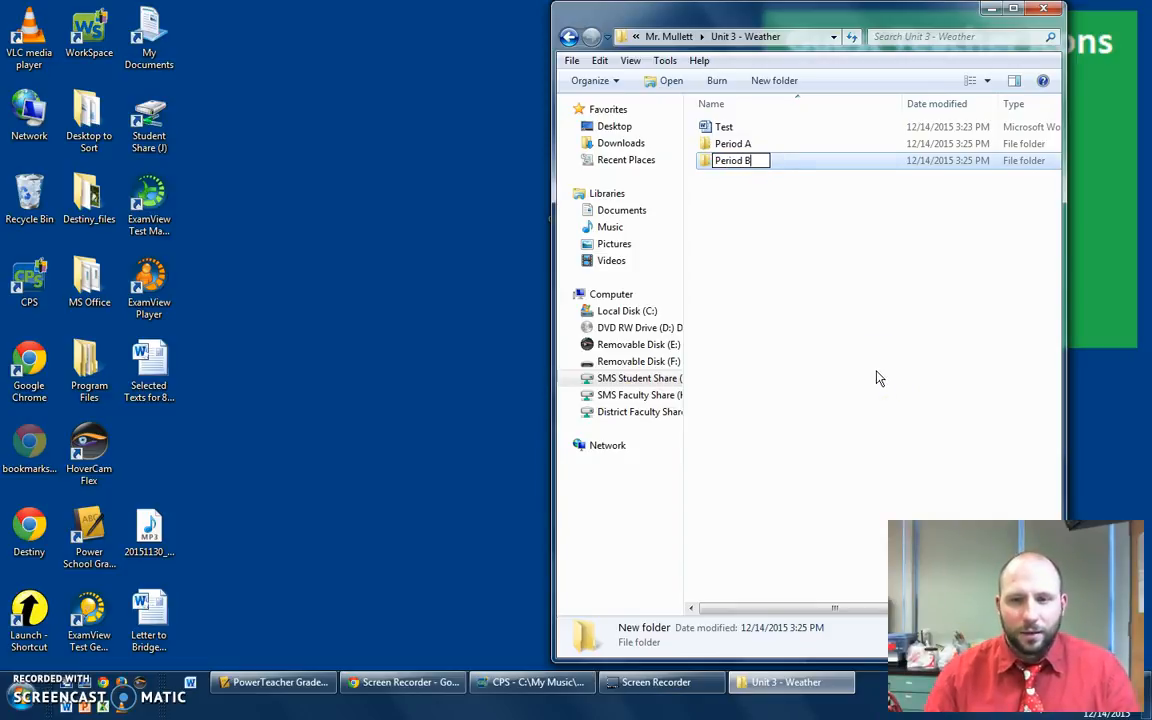
{"action": "left_click", "coordinate": [877, 378]}
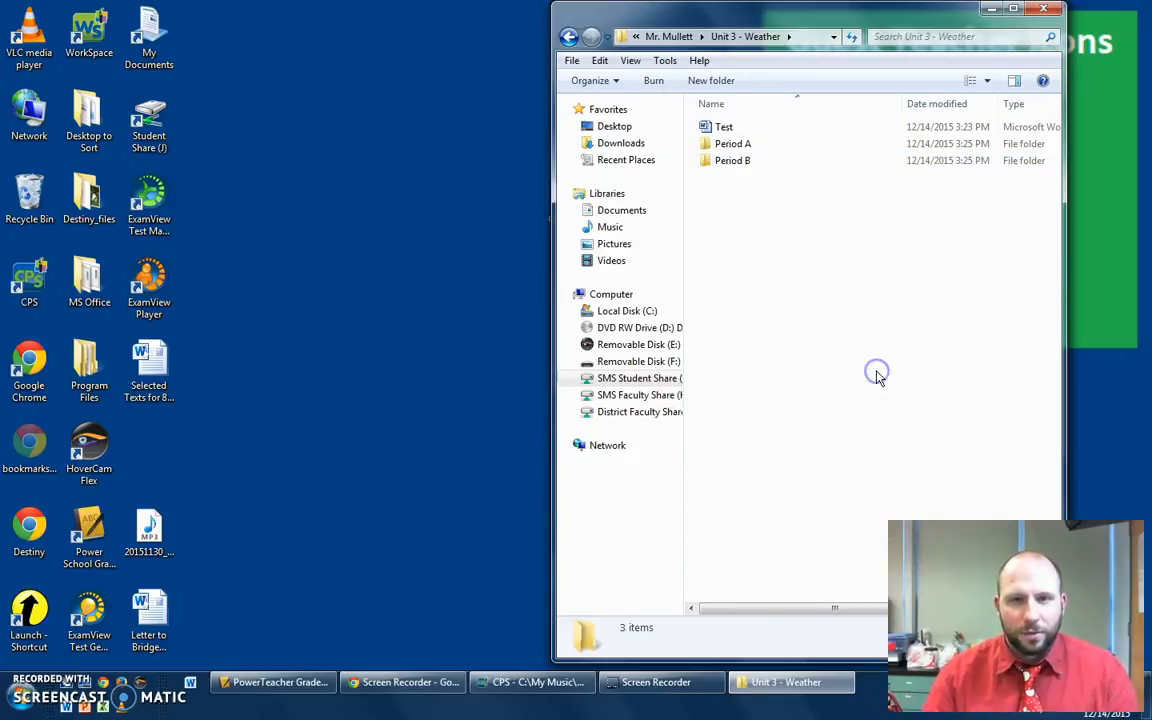
- Inspect the Student group's permissions in the Security properties of the Period A folder, closing without changes
{"action": "double_click", "coordinate": [724, 165]}
{"action": "left_click", "coordinate": [569, 36]}
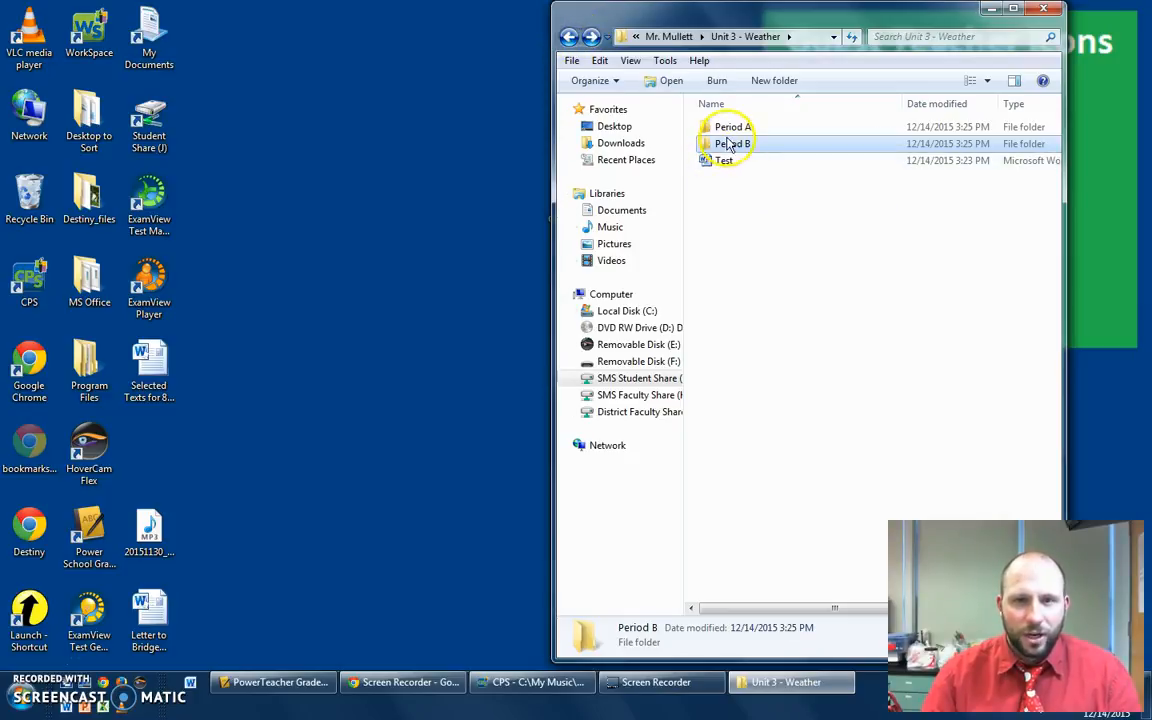
{"action": "right_click", "coordinate": [724, 128]}
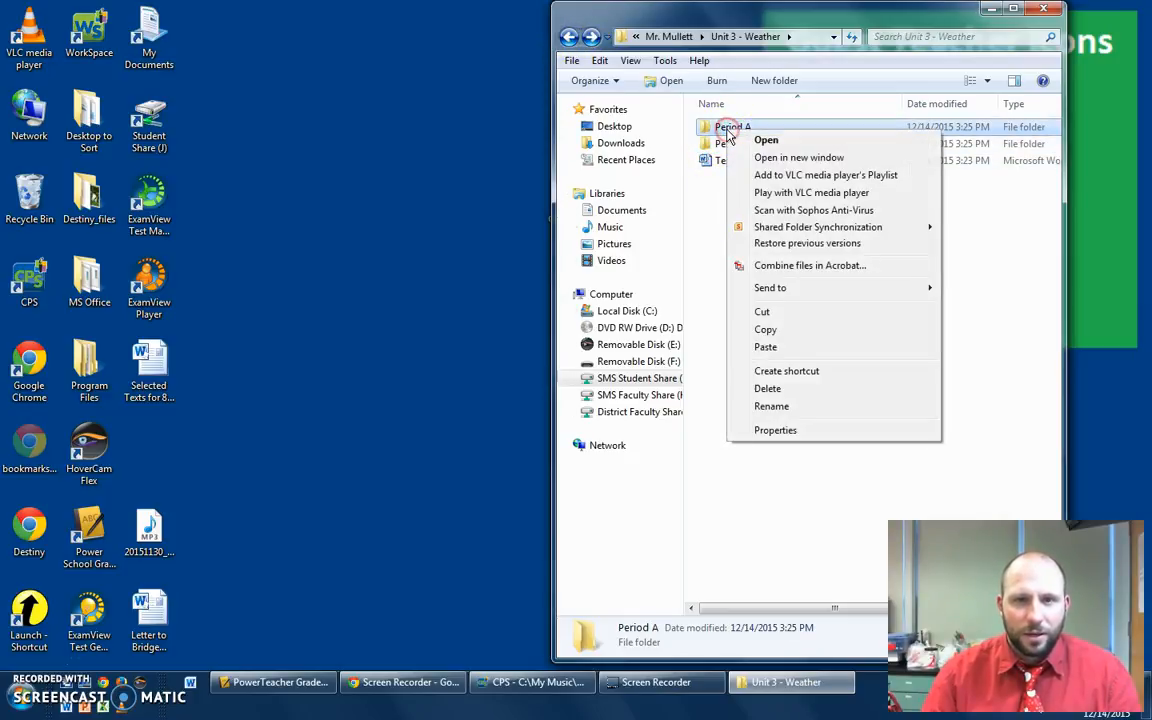
{"action": "left_click", "coordinate": [776, 430]}
{"action": "left_click", "coordinate": [798, 167]}
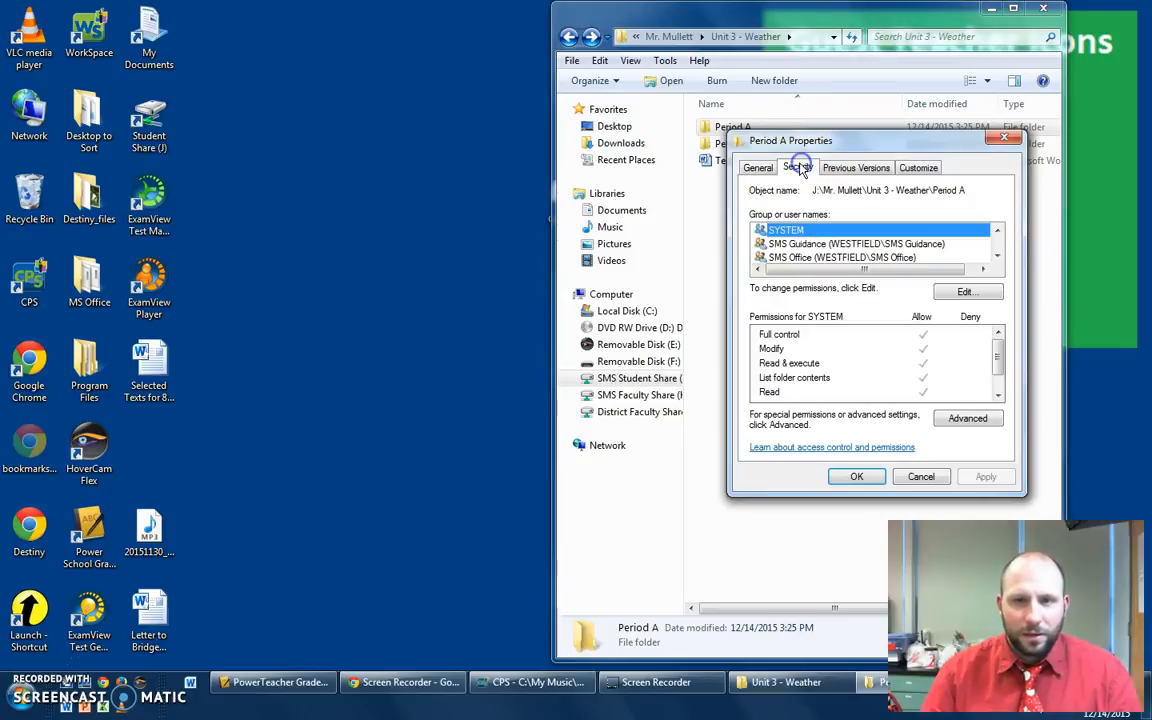
{"action": "left_click", "coordinate": [967, 292]}
{"action": "left_click_drag", "start_coordinate": [1025, 313], "coordinate": [1025, 323]}
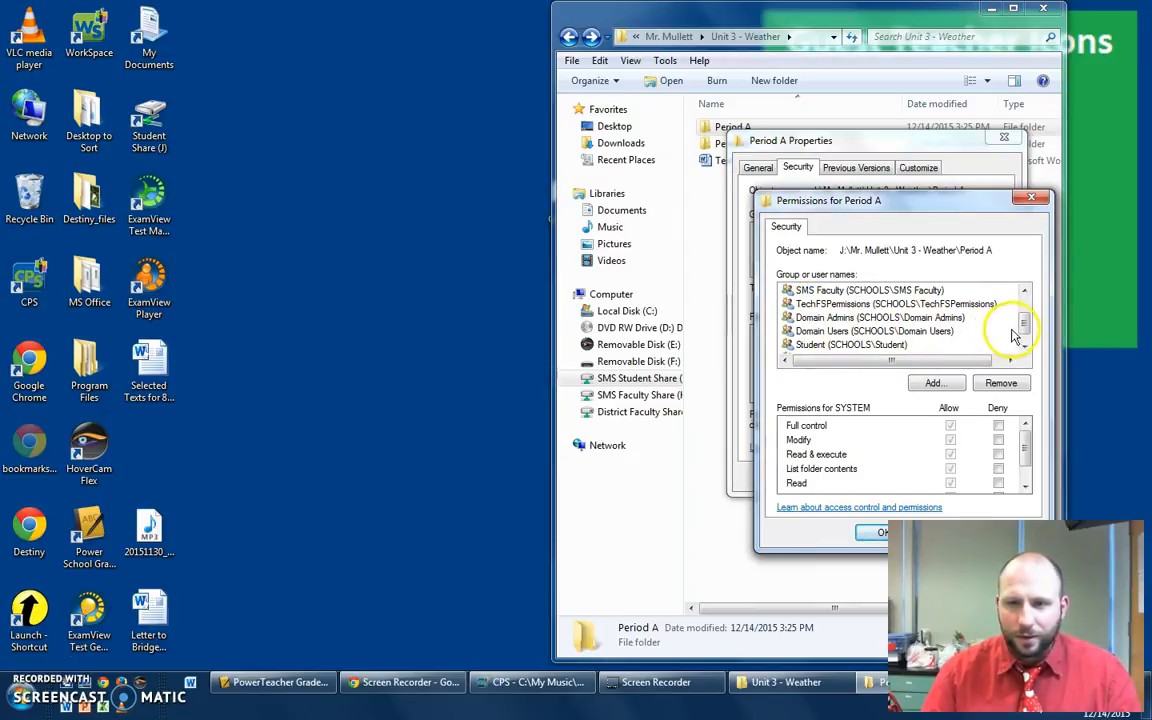
{"action": "left_click_drag", "start_coordinate": [1023, 322], "coordinate": [1023, 327]}
{"action": "left_click", "coordinate": [852, 332]}
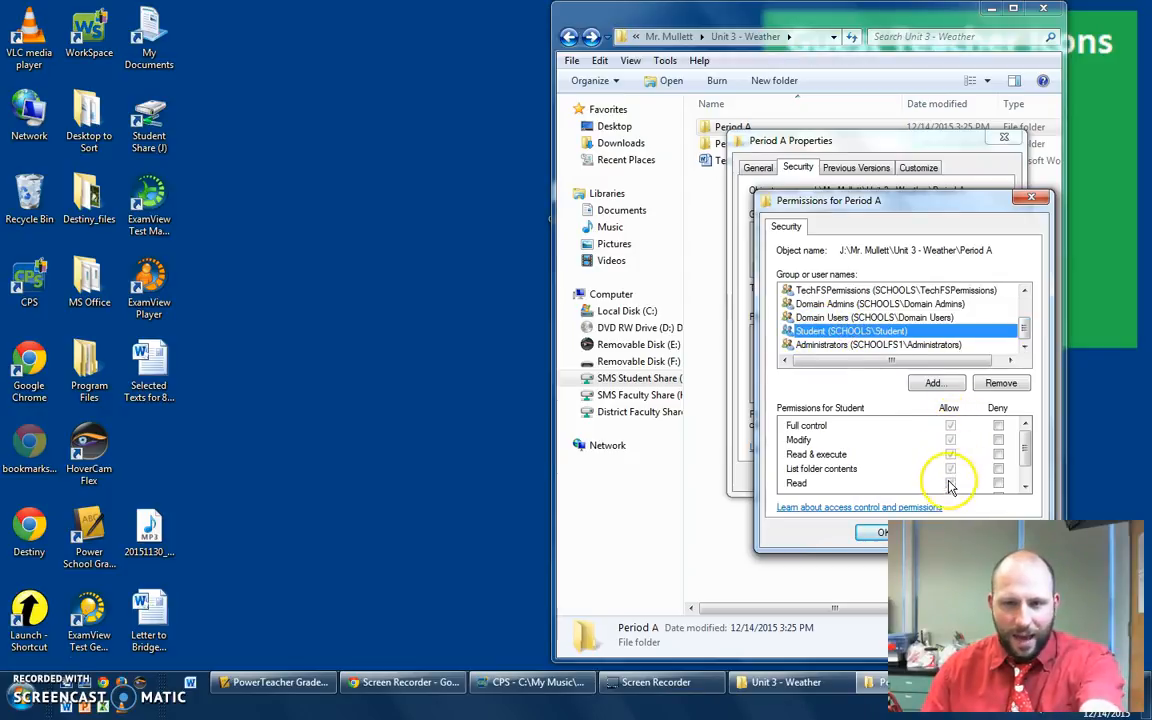
{"action": "left_click", "coordinate": [870, 537]}
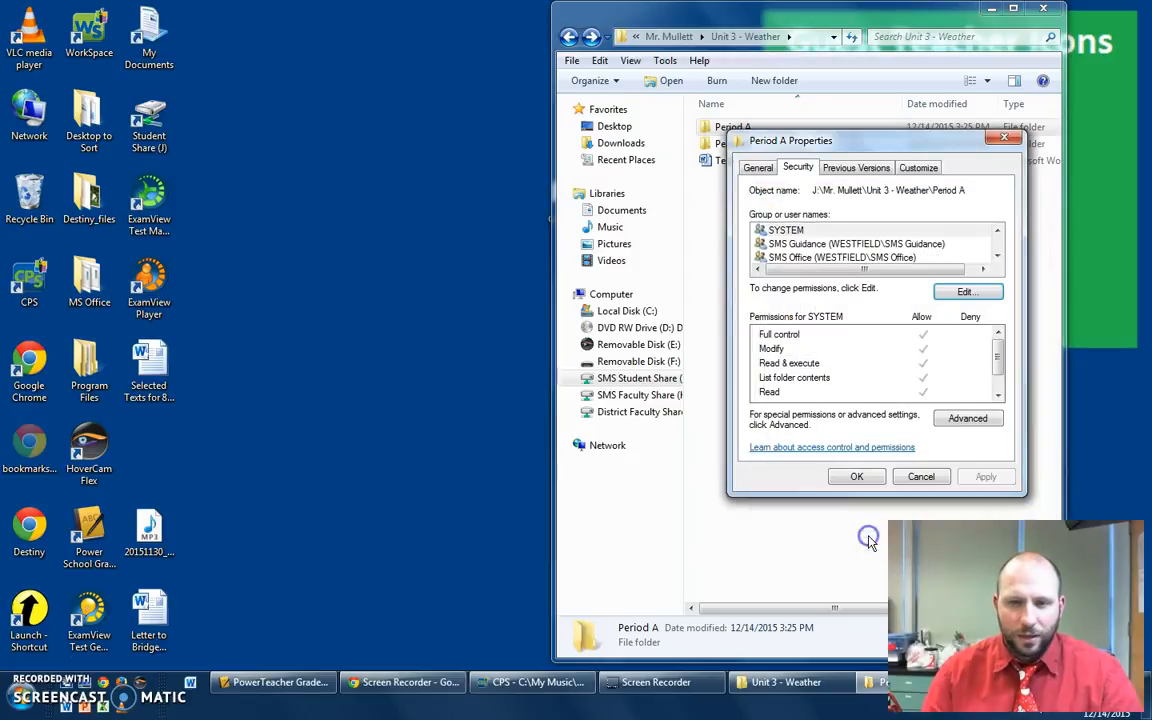
{"action": "left_click", "coordinate": [921, 477]}
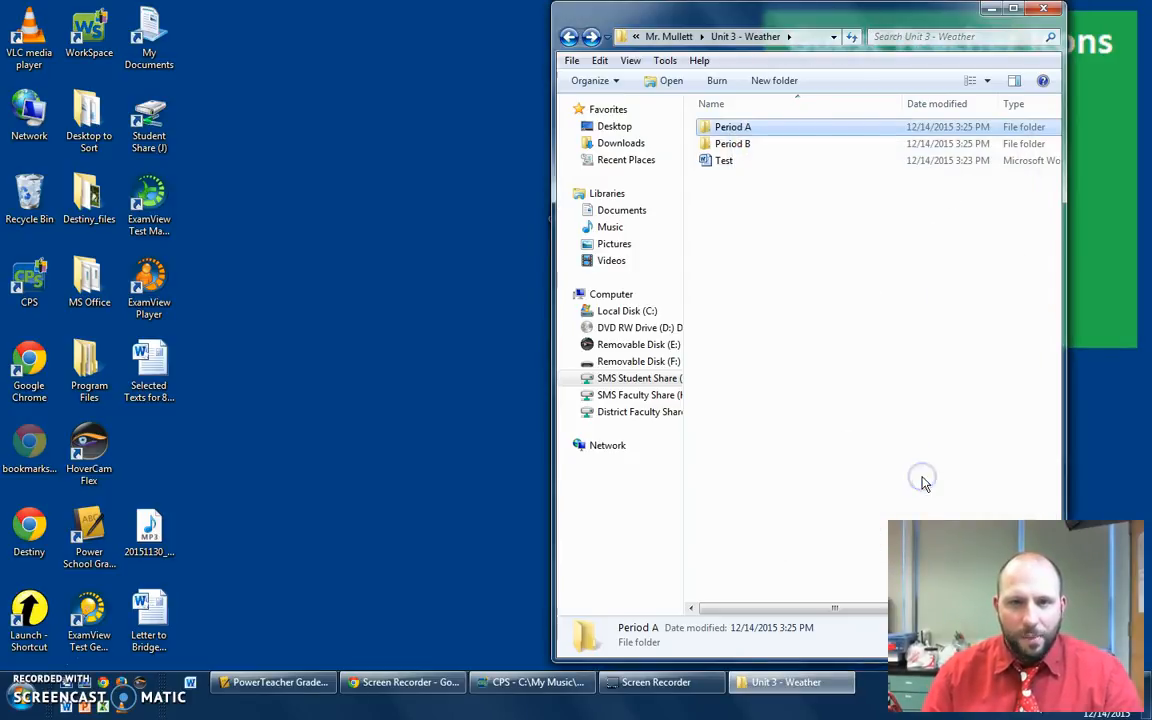
- Open the Test document and save it into Period A under a student-style name: last name, first name - Weather Intro
{"action": "double_click", "coordinate": [714, 168]}
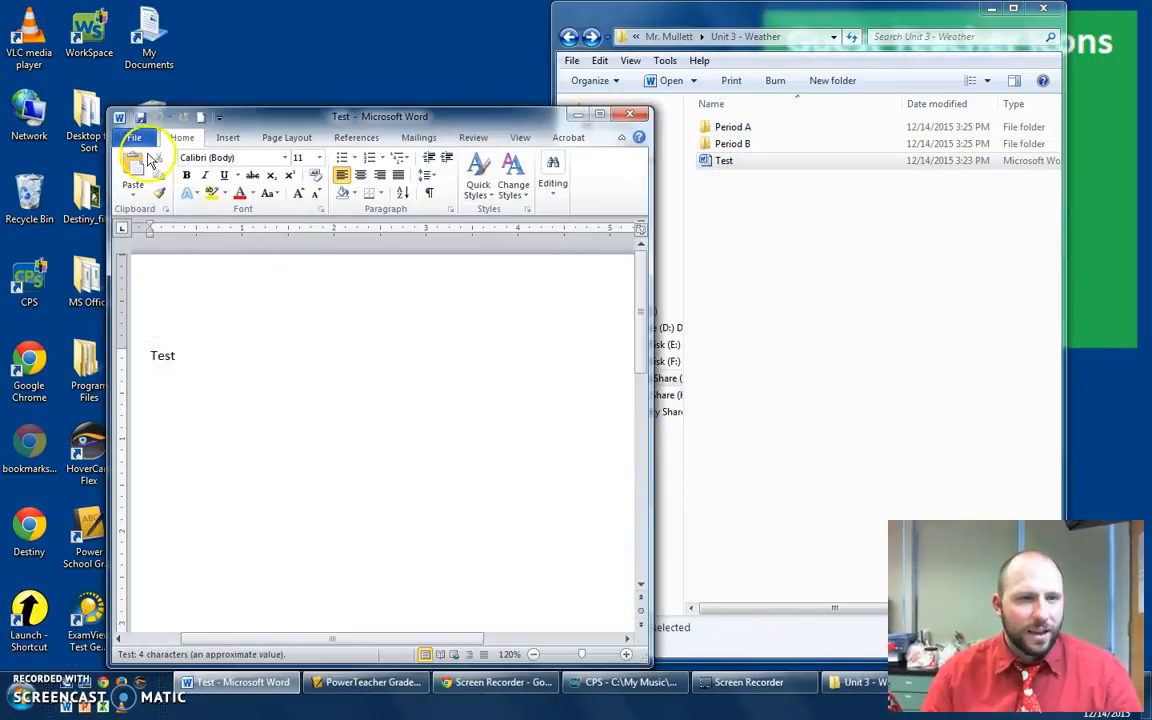
{"action": "left_click", "coordinate": [137, 140]}
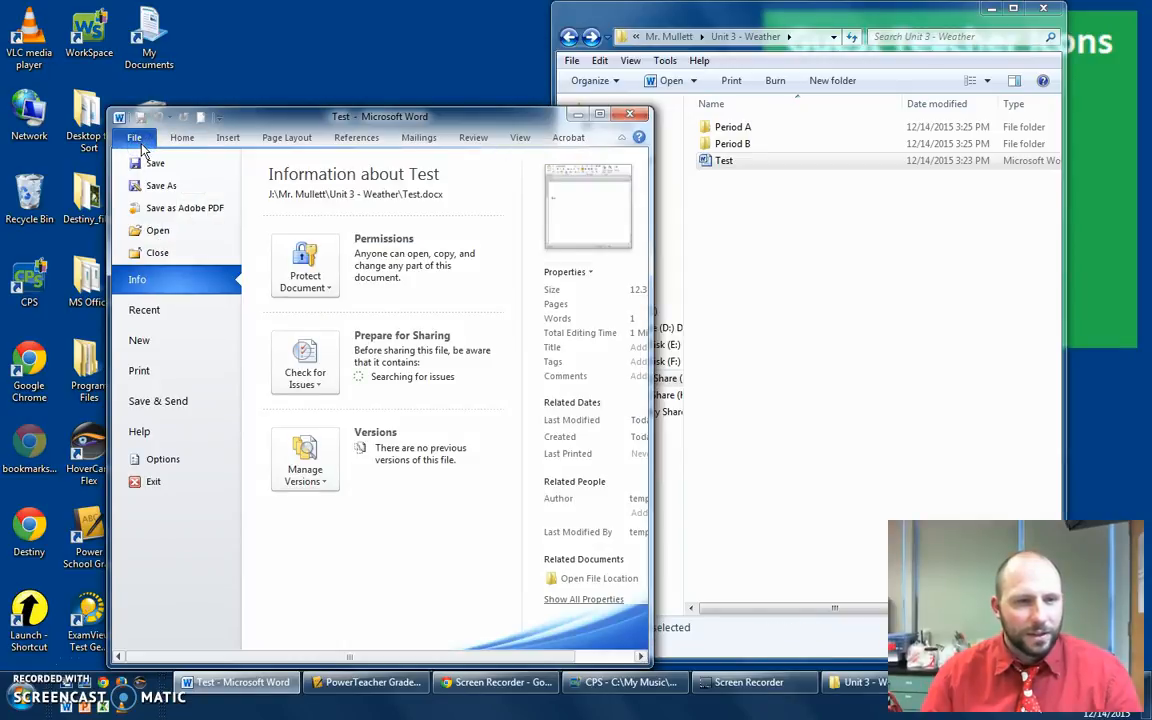
{"action": "left_click", "coordinate": [155, 186]}
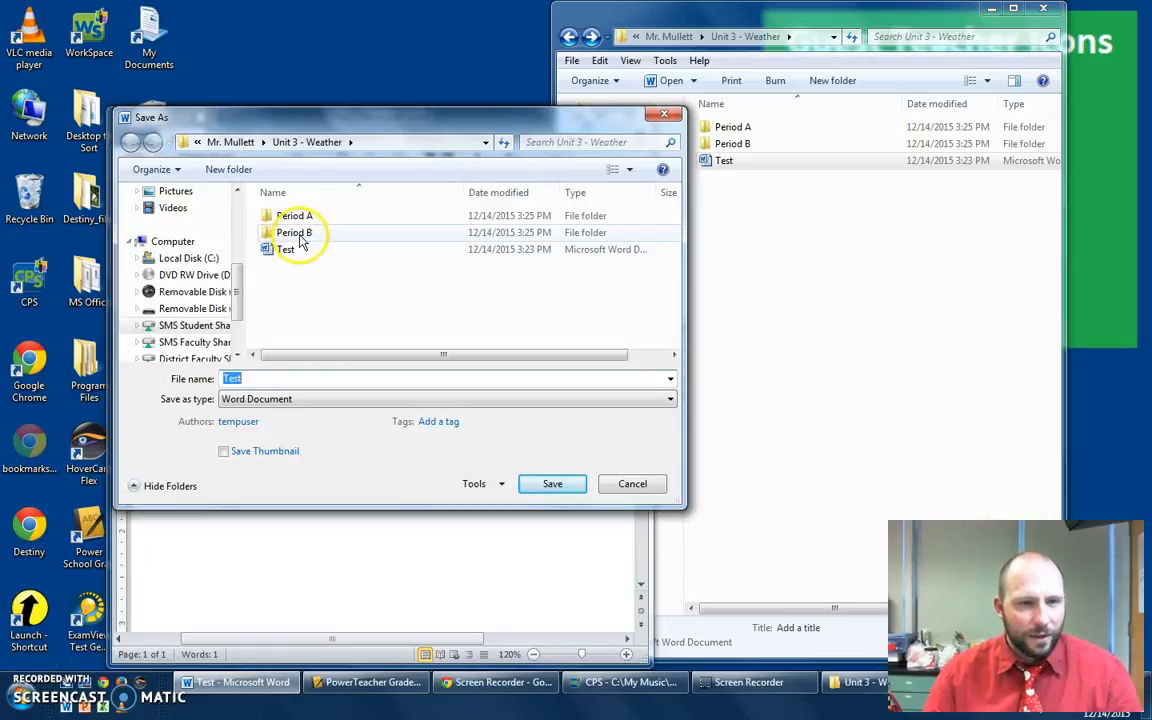
{"action": "double_click", "coordinate": [297, 218]}
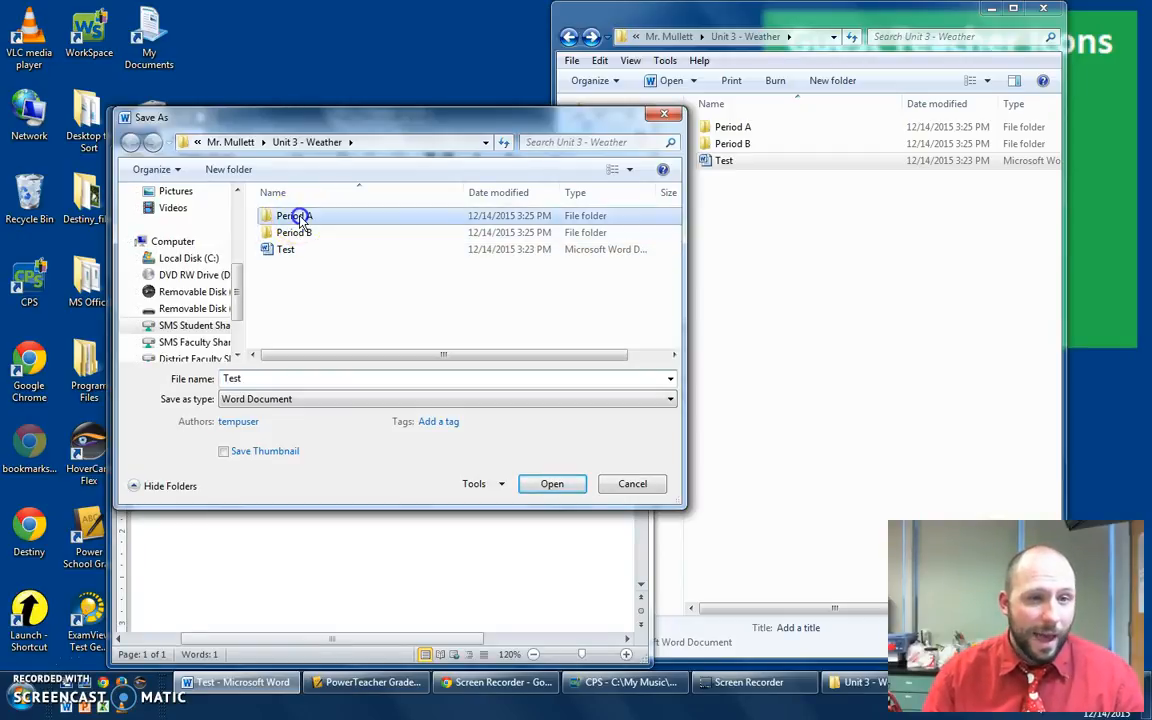
{"action": "type", "text": "Mullett, Joseph - Weather Intro"}
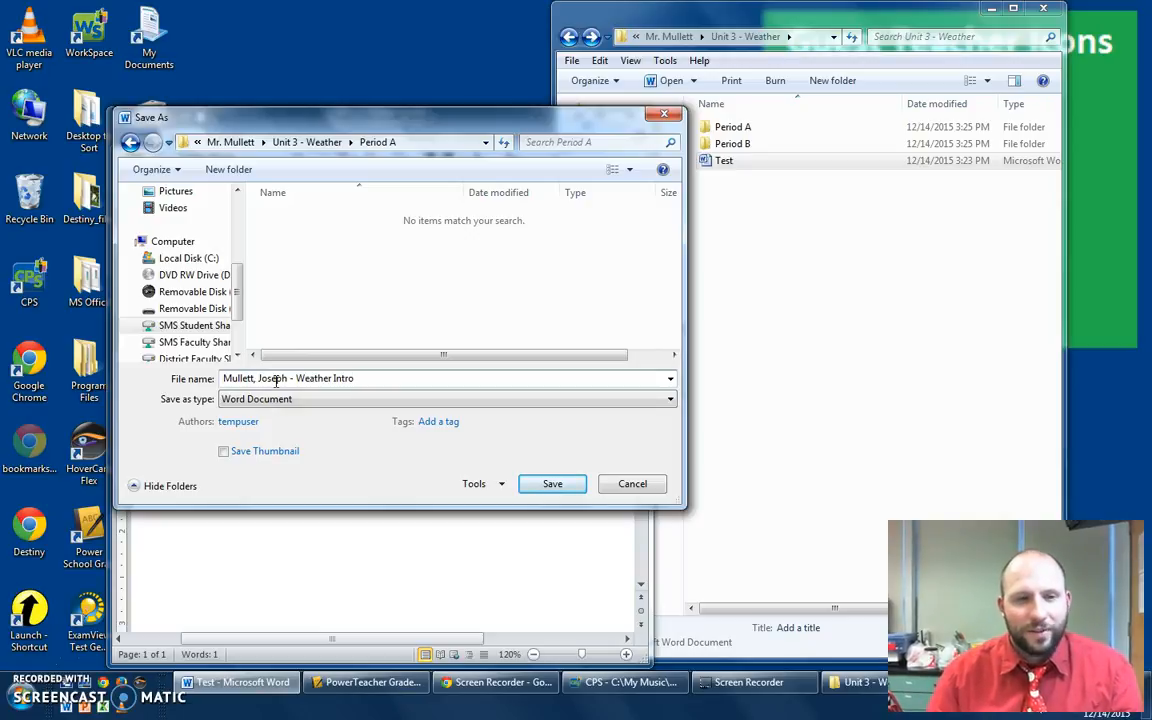
{"action": "left_click", "coordinate": [545, 484]}
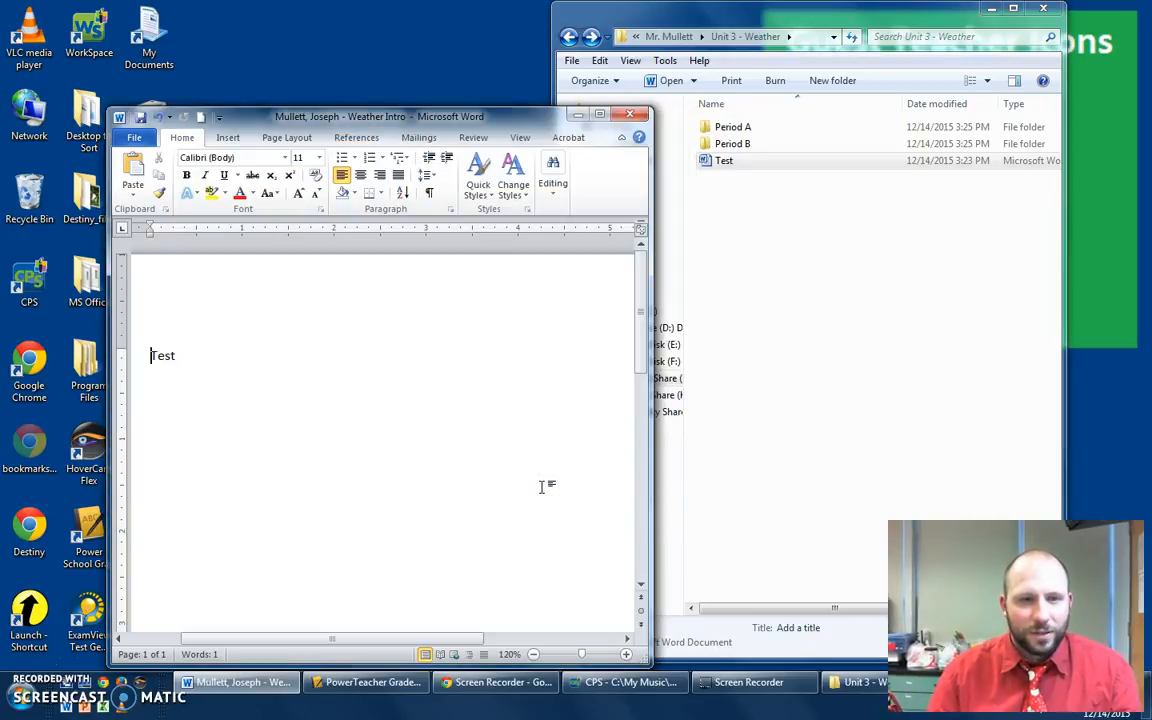
- Close Word and open the Period A folder to check the saved document
{"action": "left_click", "coordinate": [633, 111]}
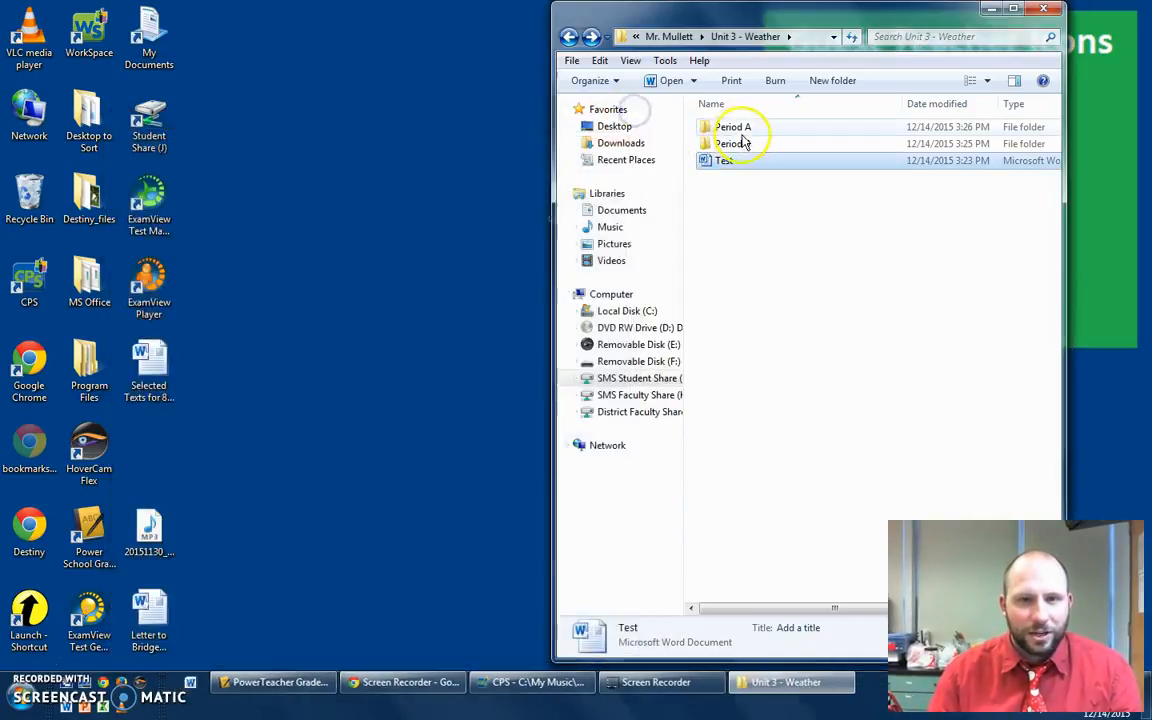
{"action": "double_click", "coordinate": [735, 128]}
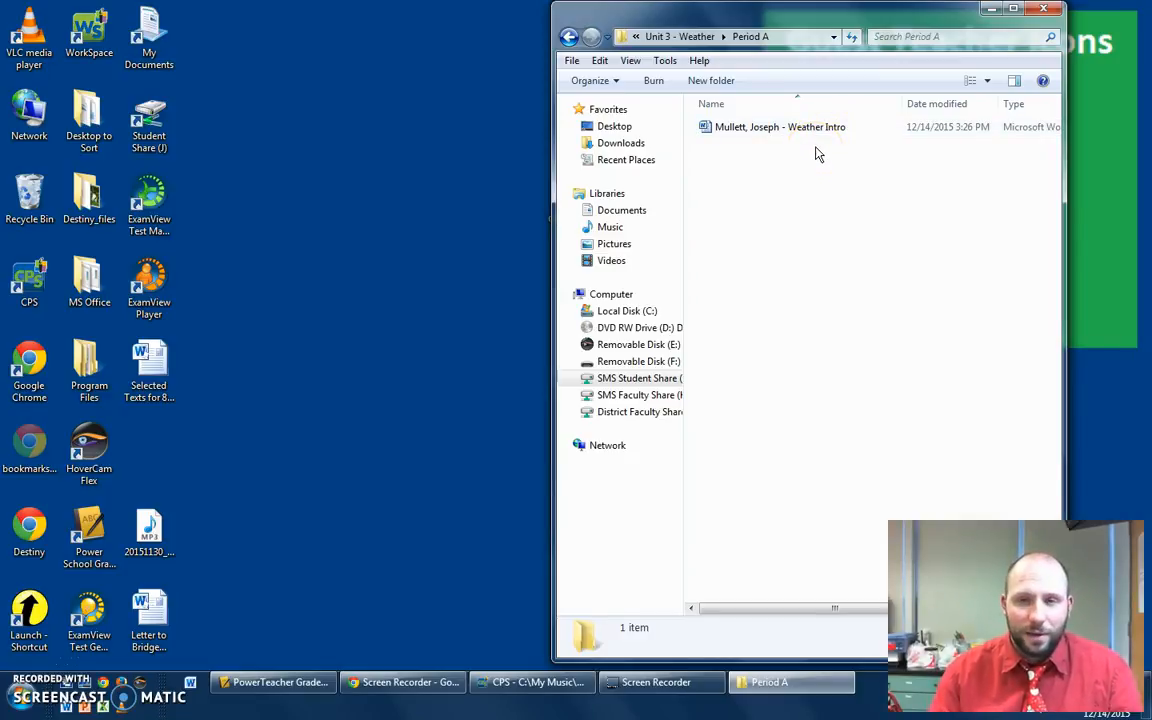
{"action": "left_click", "coordinate": [754, 128]}
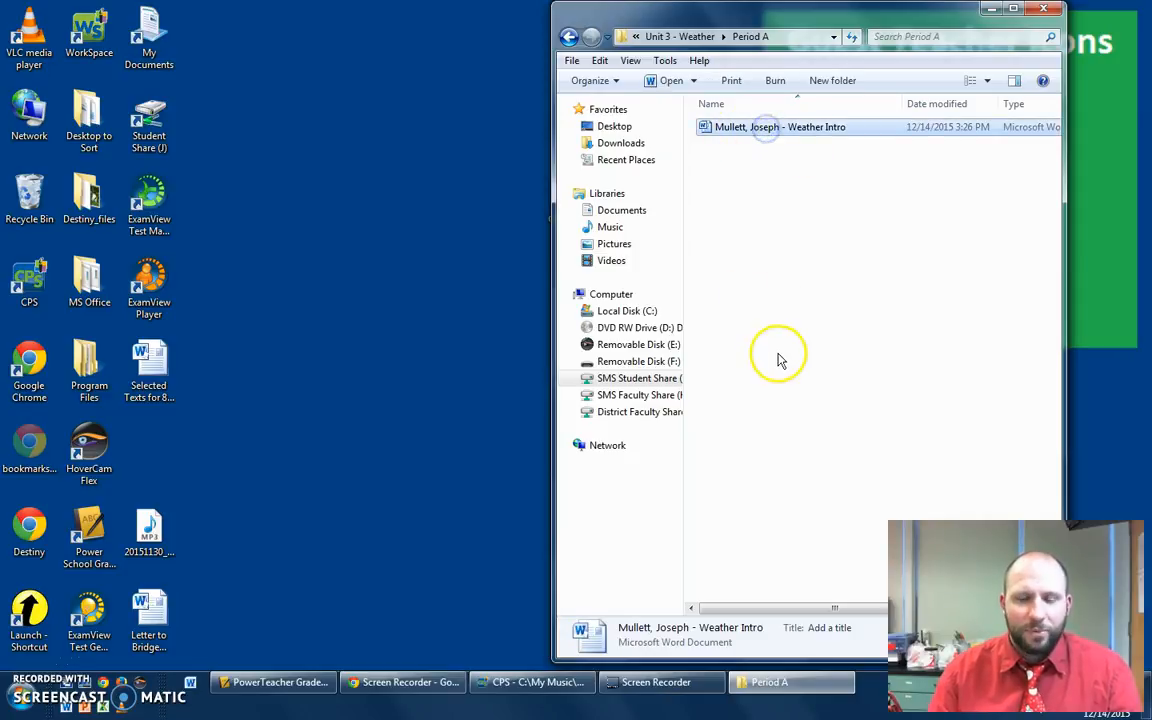